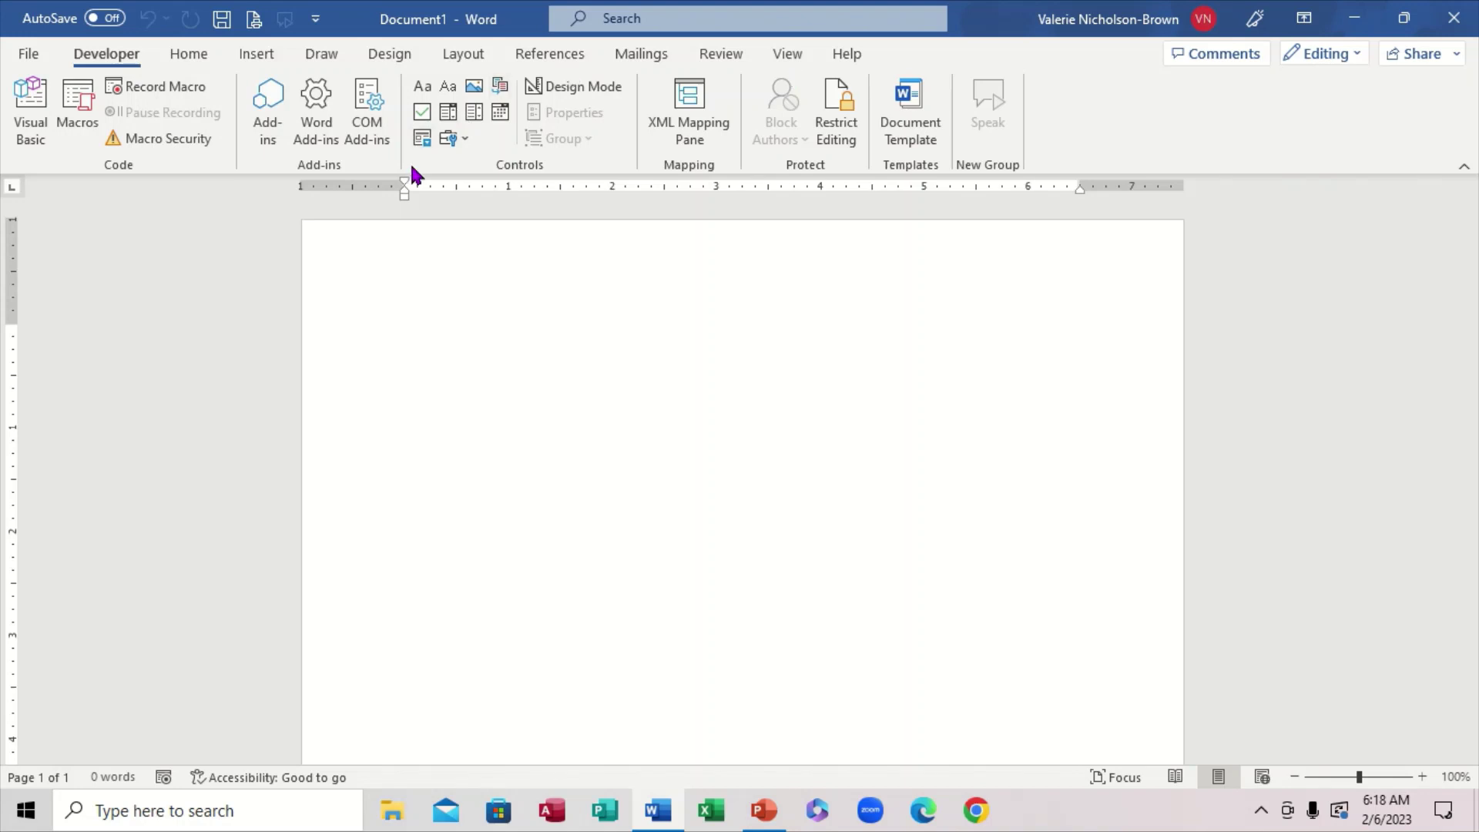
# Switch the ribbon from Developer to the Home tab in Document1.
pyautogui.click(193, 54)
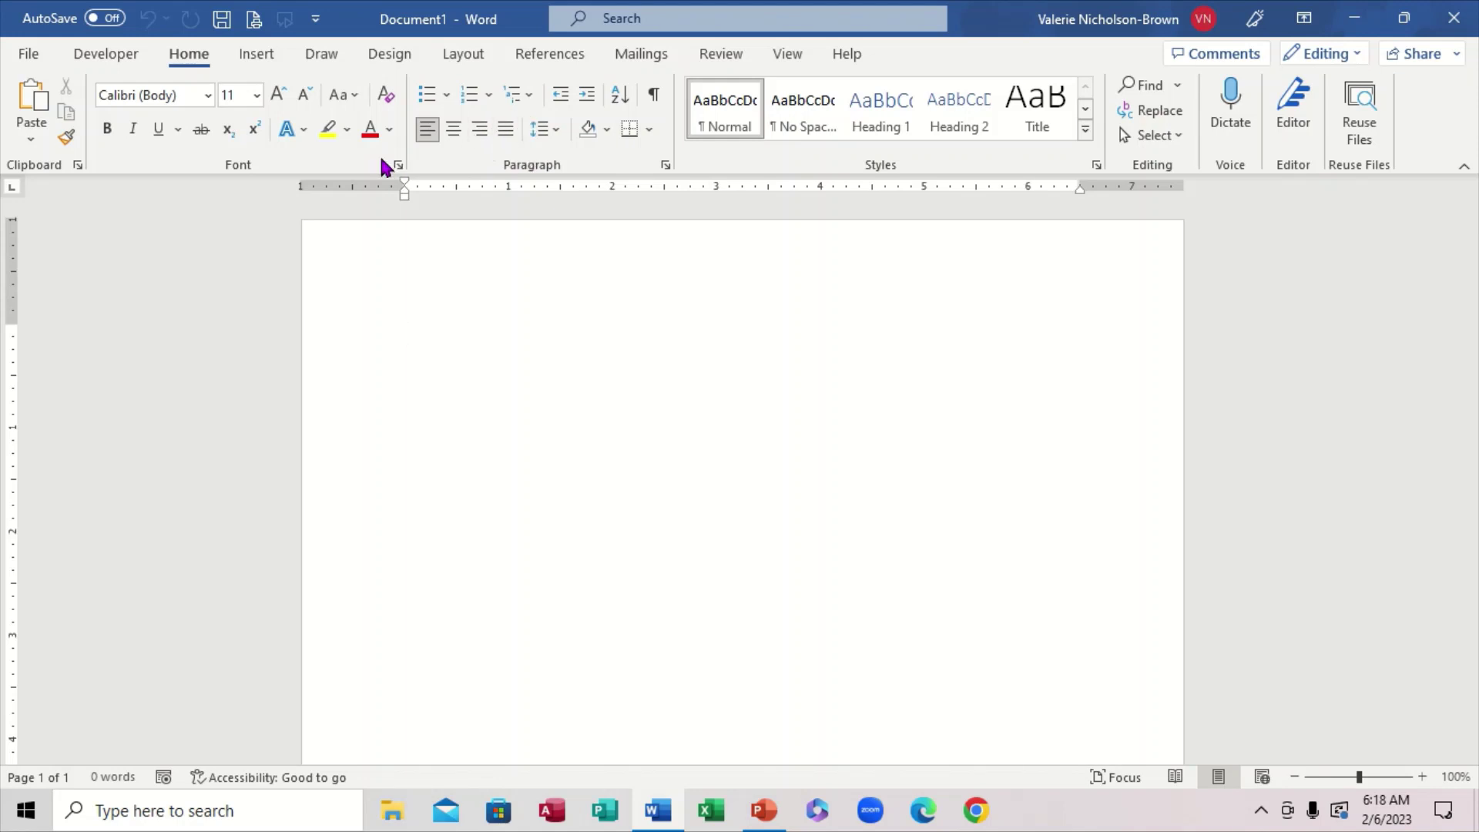
pyautogui.click(31, 54)
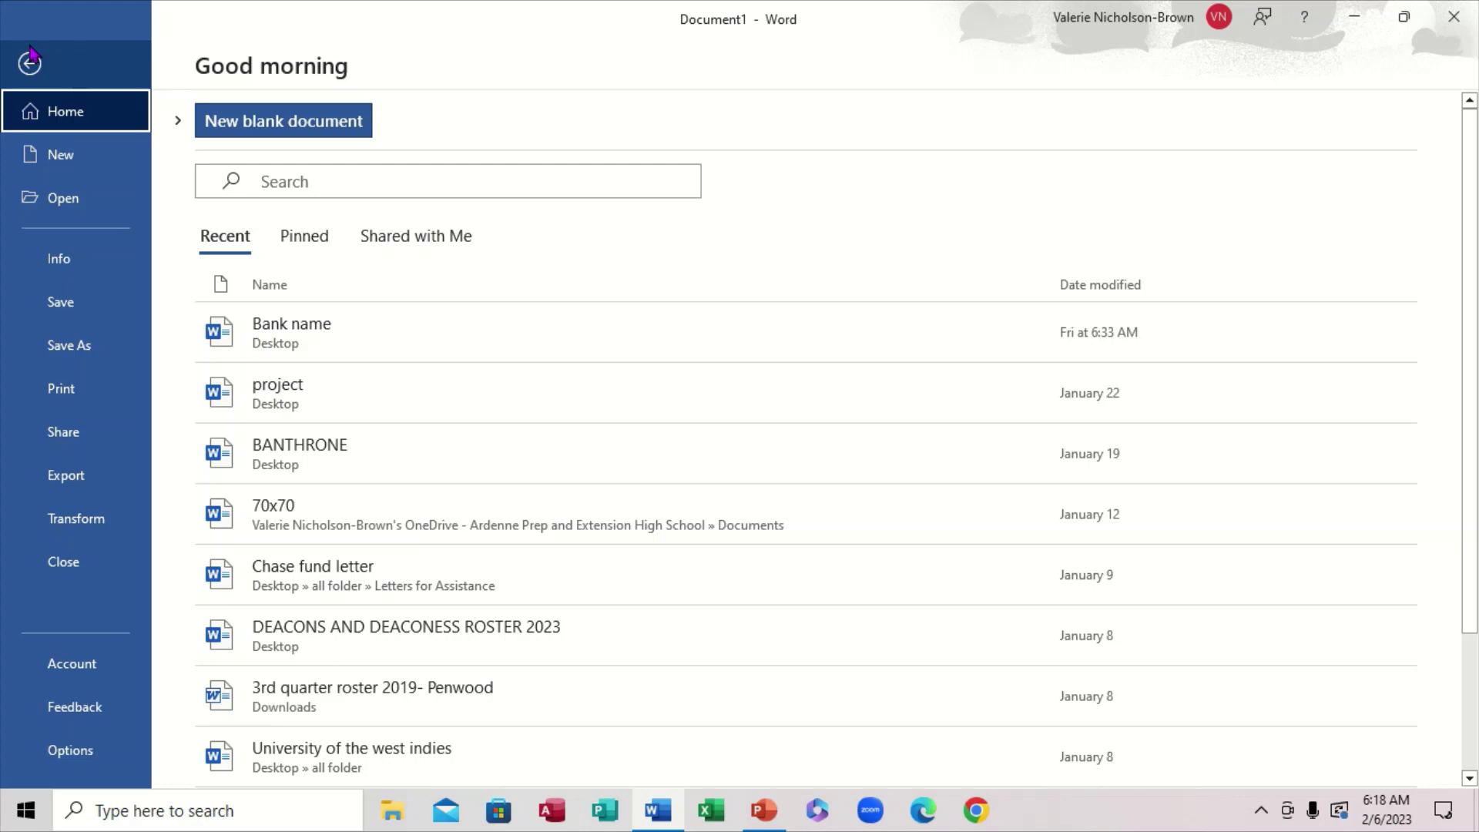
pyautogui.click(86, 758)
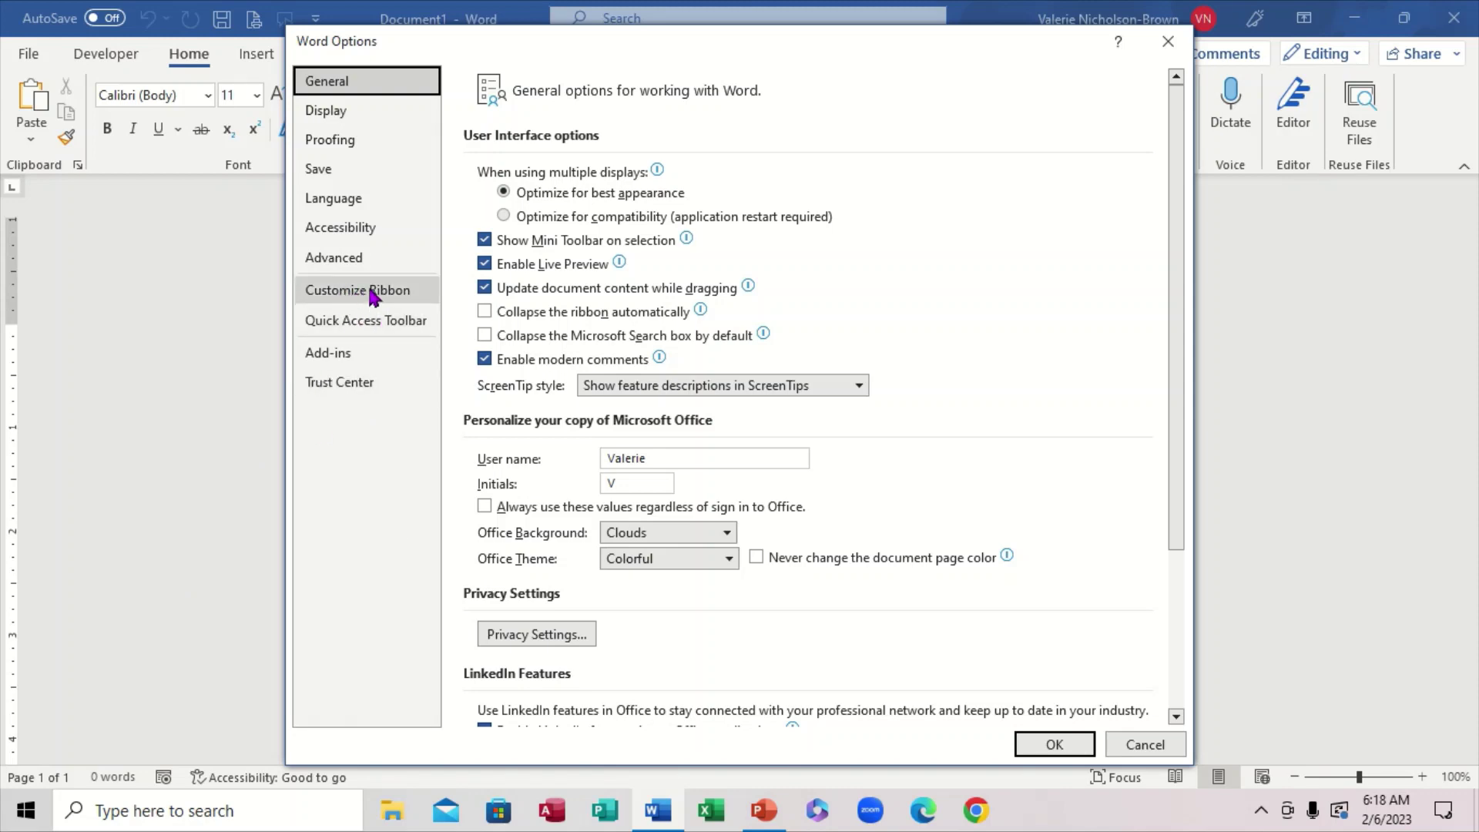
pyautogui.click(372, 298)
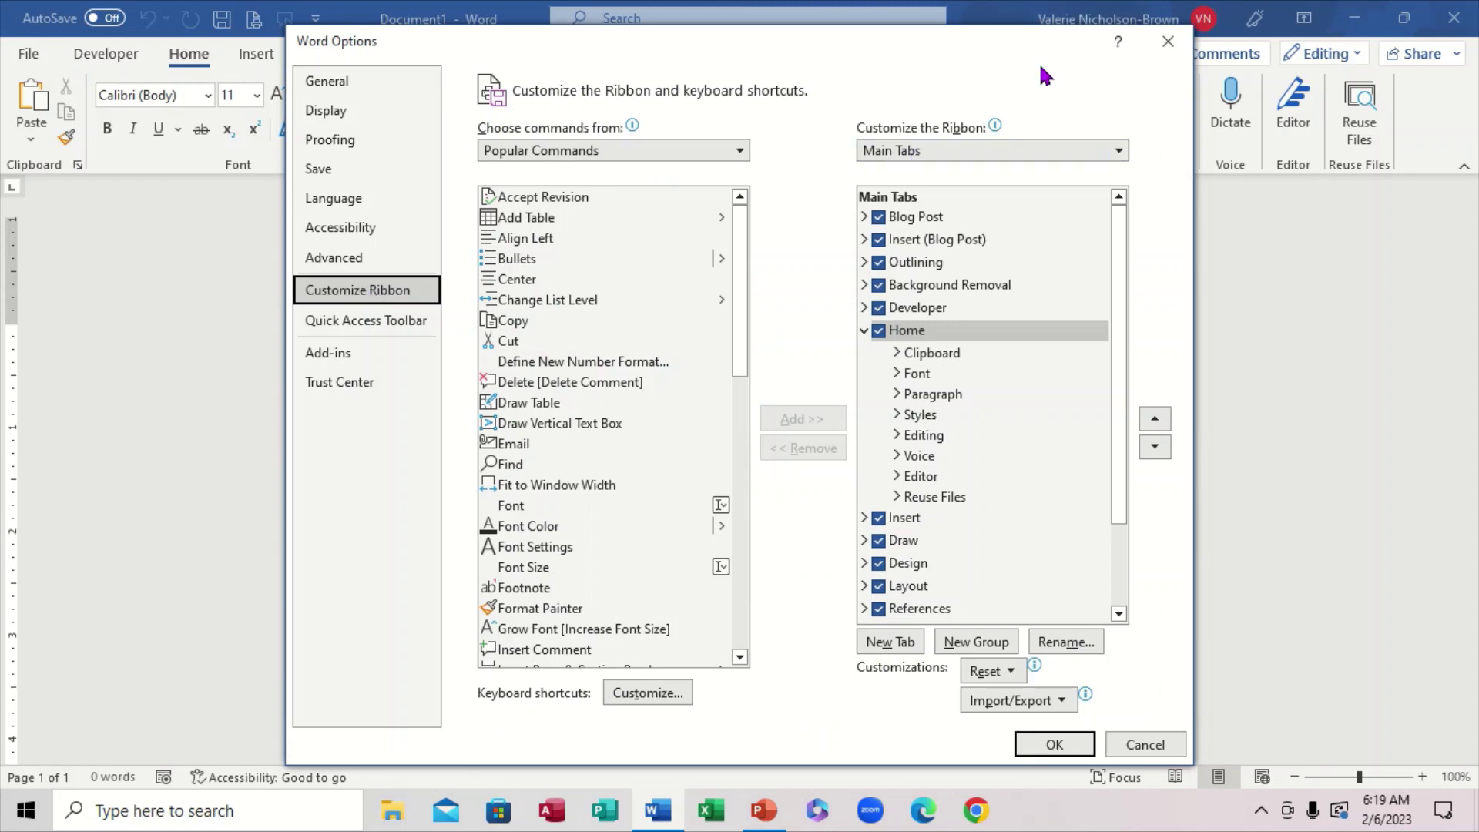
pyautogui.click(1166, 43)
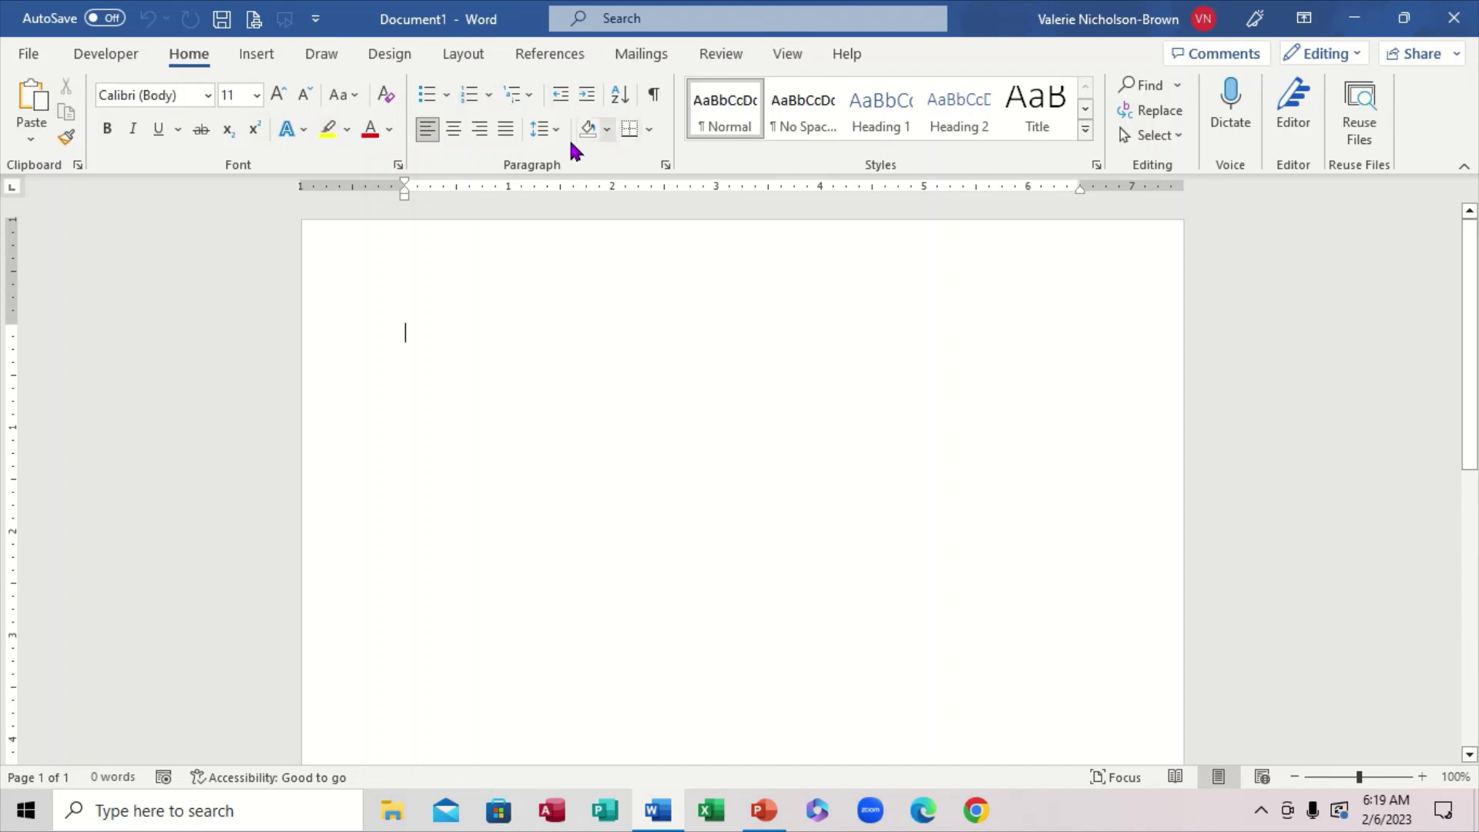
# Open Word Options on the Customize Ribbon page from the ribbon's shortcut menu.
pyautogui.rightClick(328, 168)
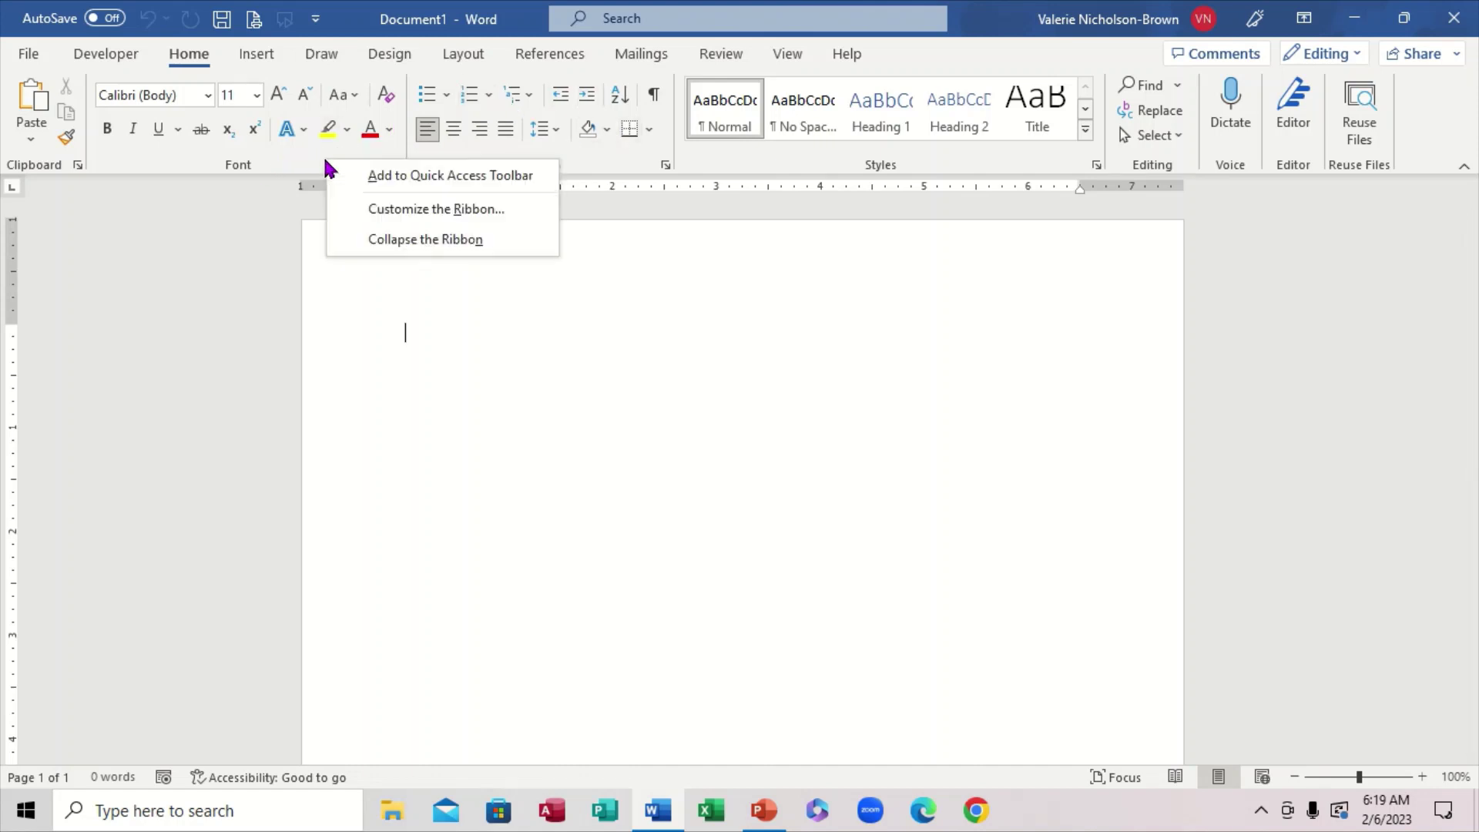
pyautogui.click(428, 212)
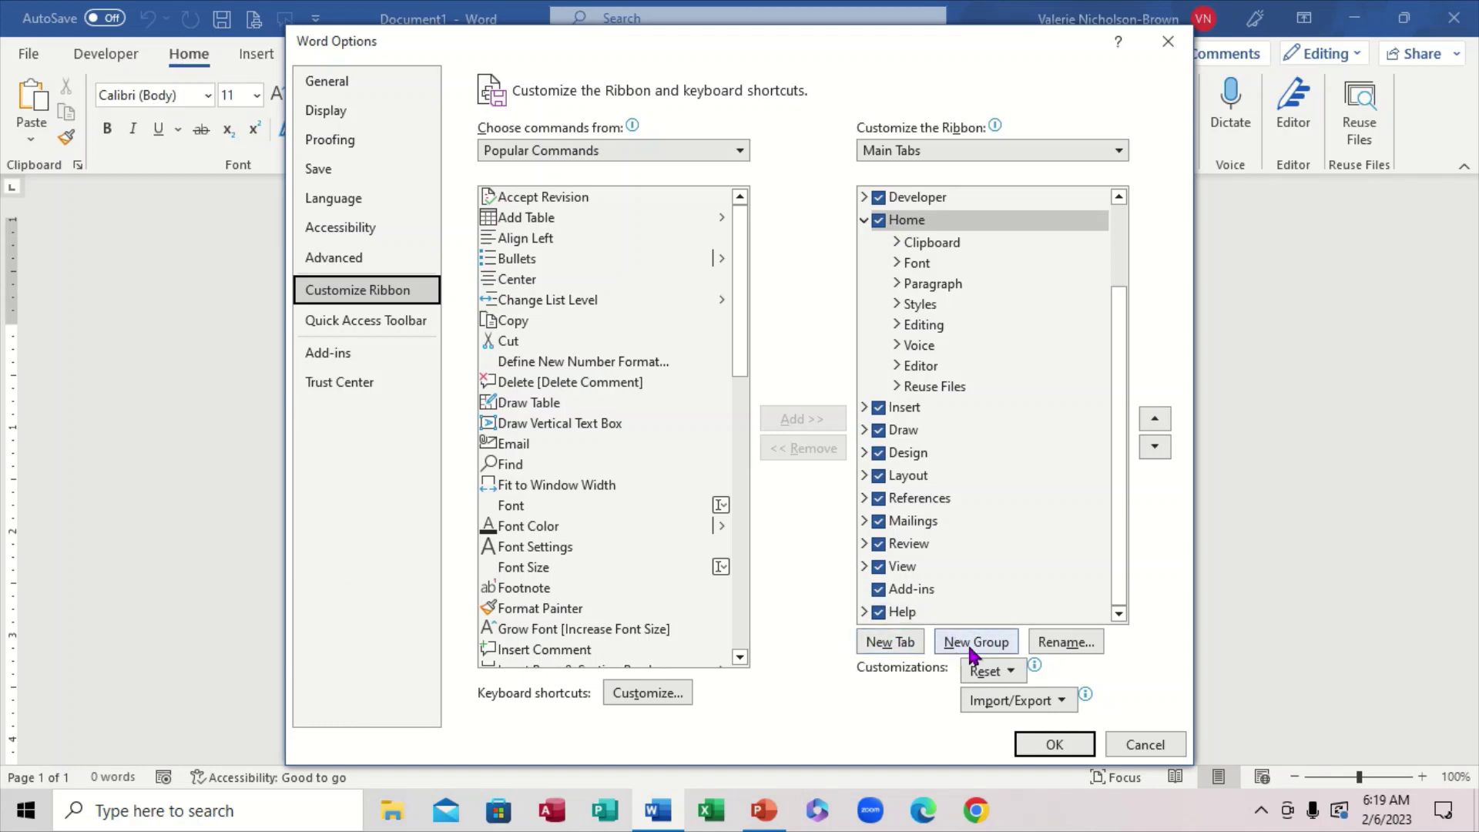
# Create a New Tab (Custom) with a New Group after Home, and select Insert Text Box in Popular Commands.
pyautogui.click(884, 644)
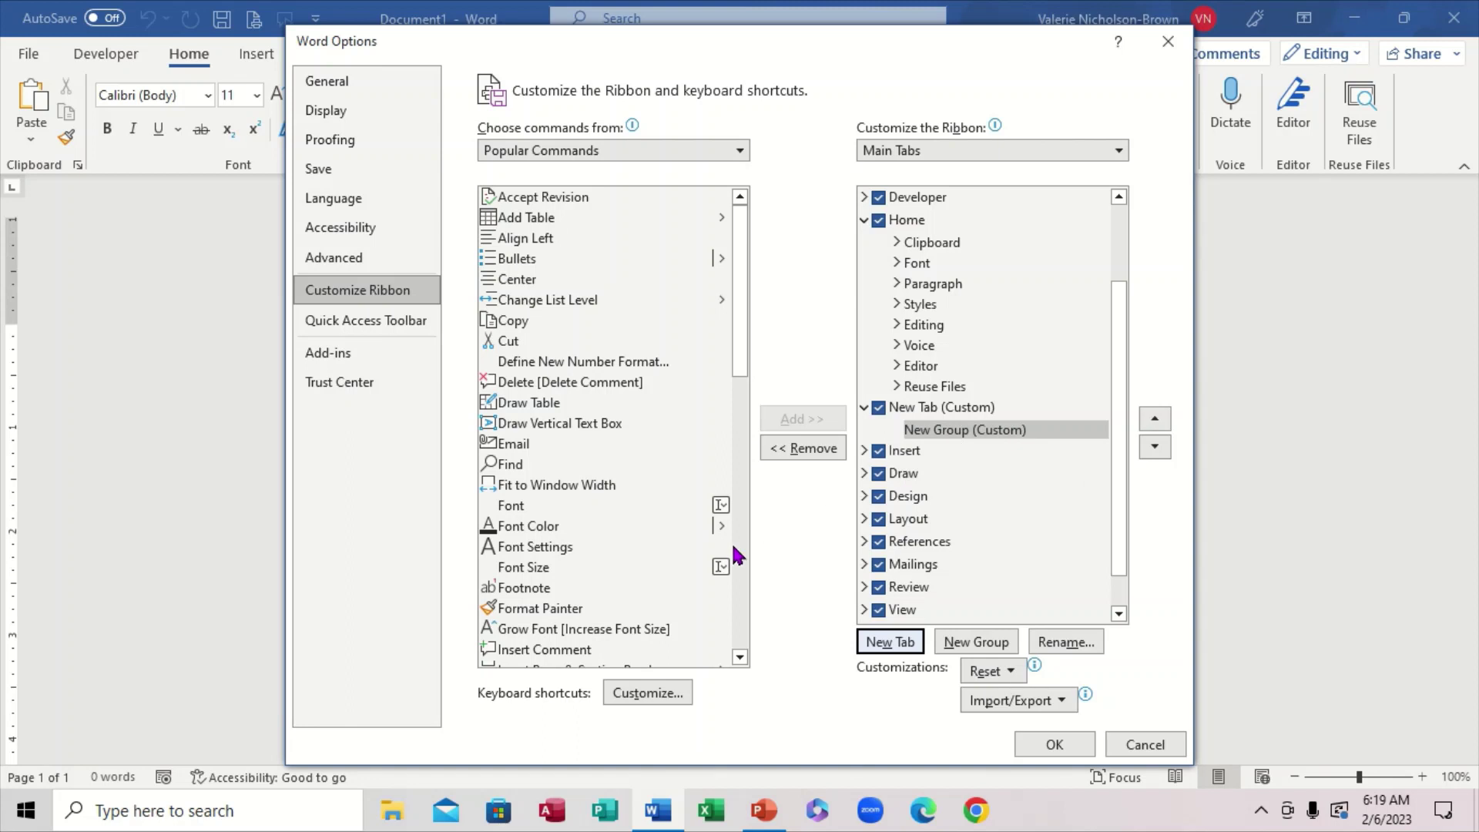
pyautogui.click(739, 658)
pyautogui.click(740, 657)
pyautogui.click(740, 657)
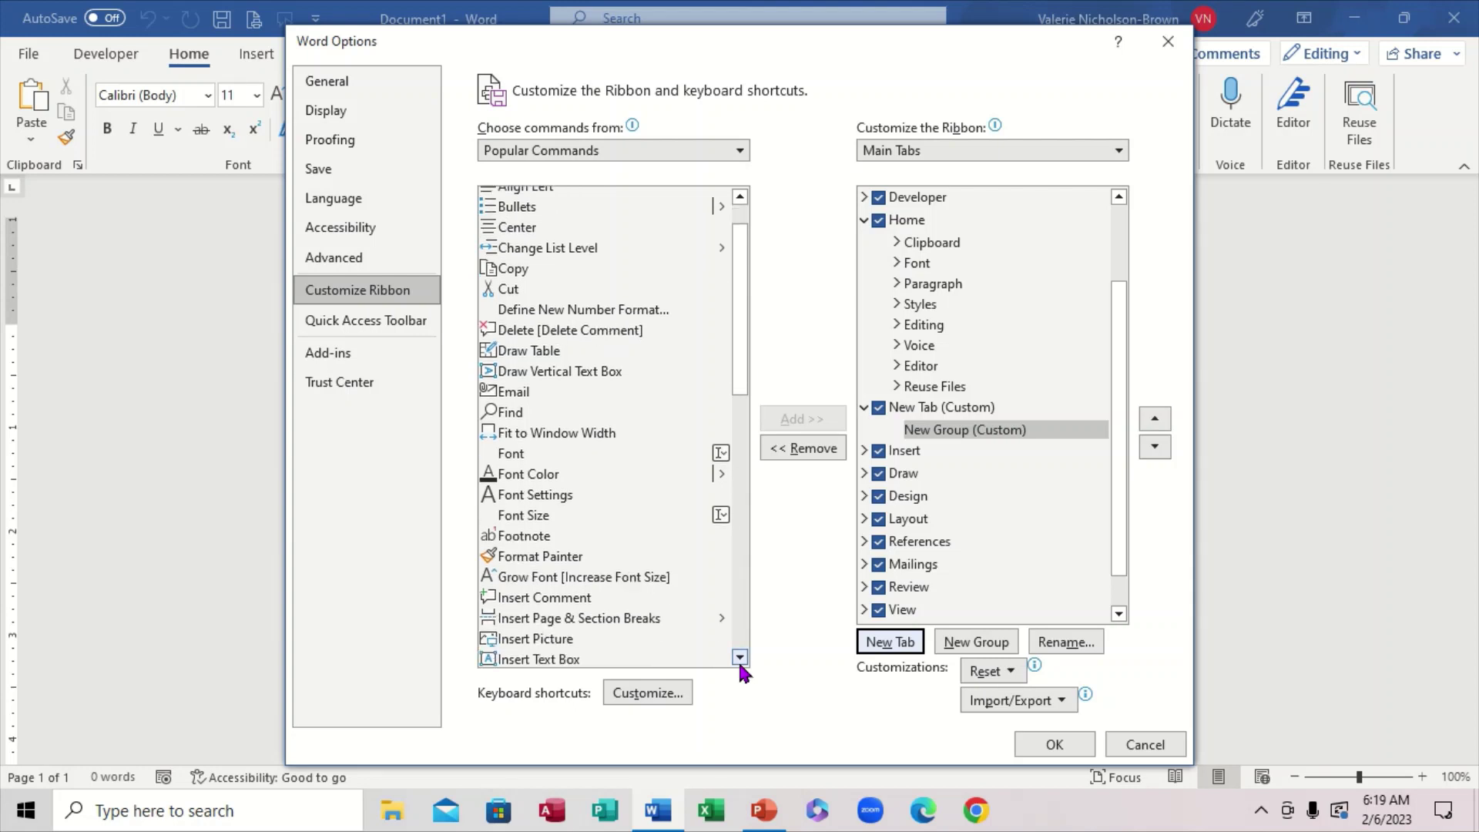
pyautogui.click(740, 657)
pyautogui.click(740, 657)
pyautogui.click(740, 657)
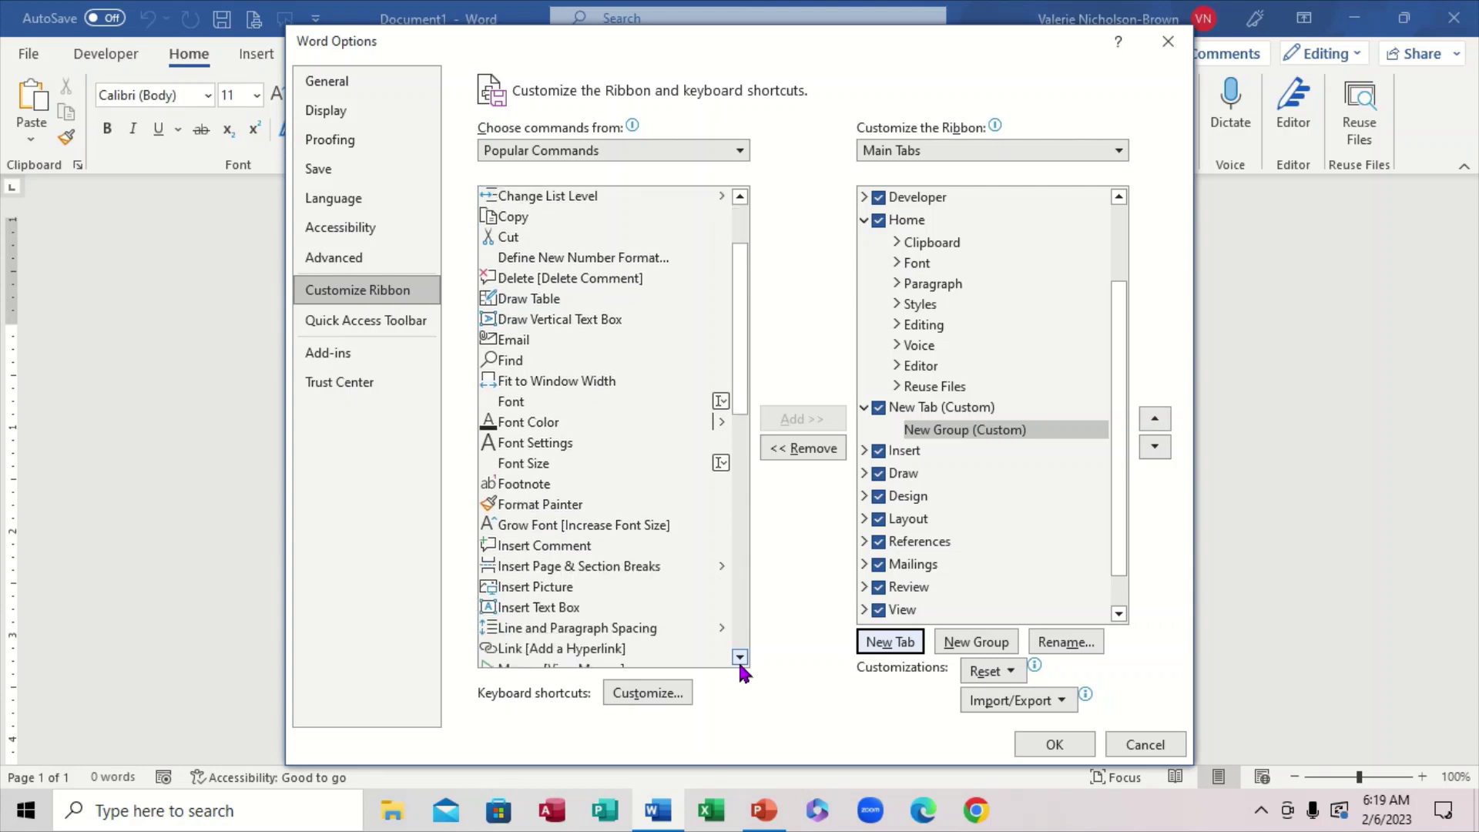
pyautogui.click(740, 658)
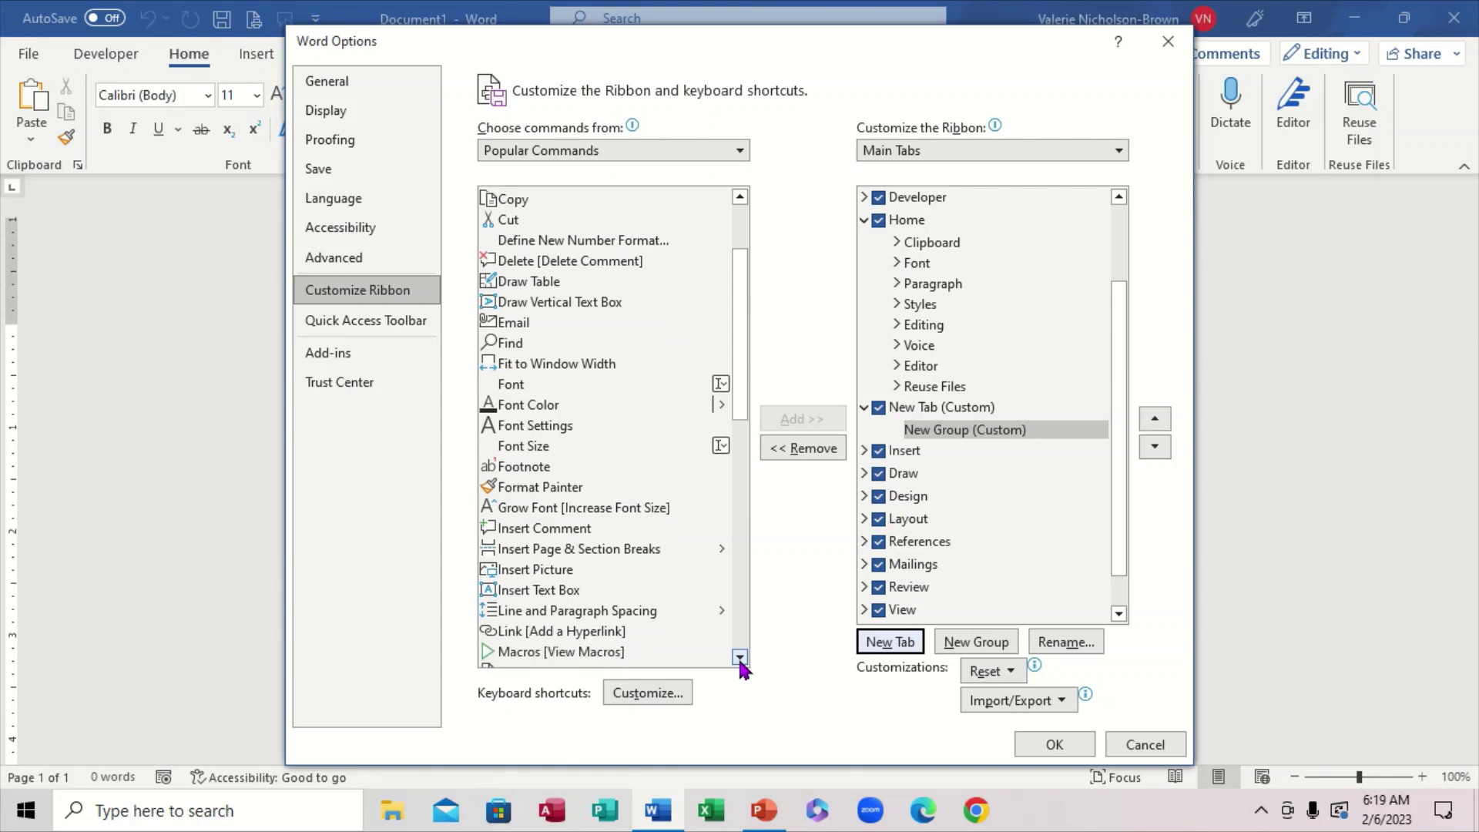
pyautogui.click(560, 594)
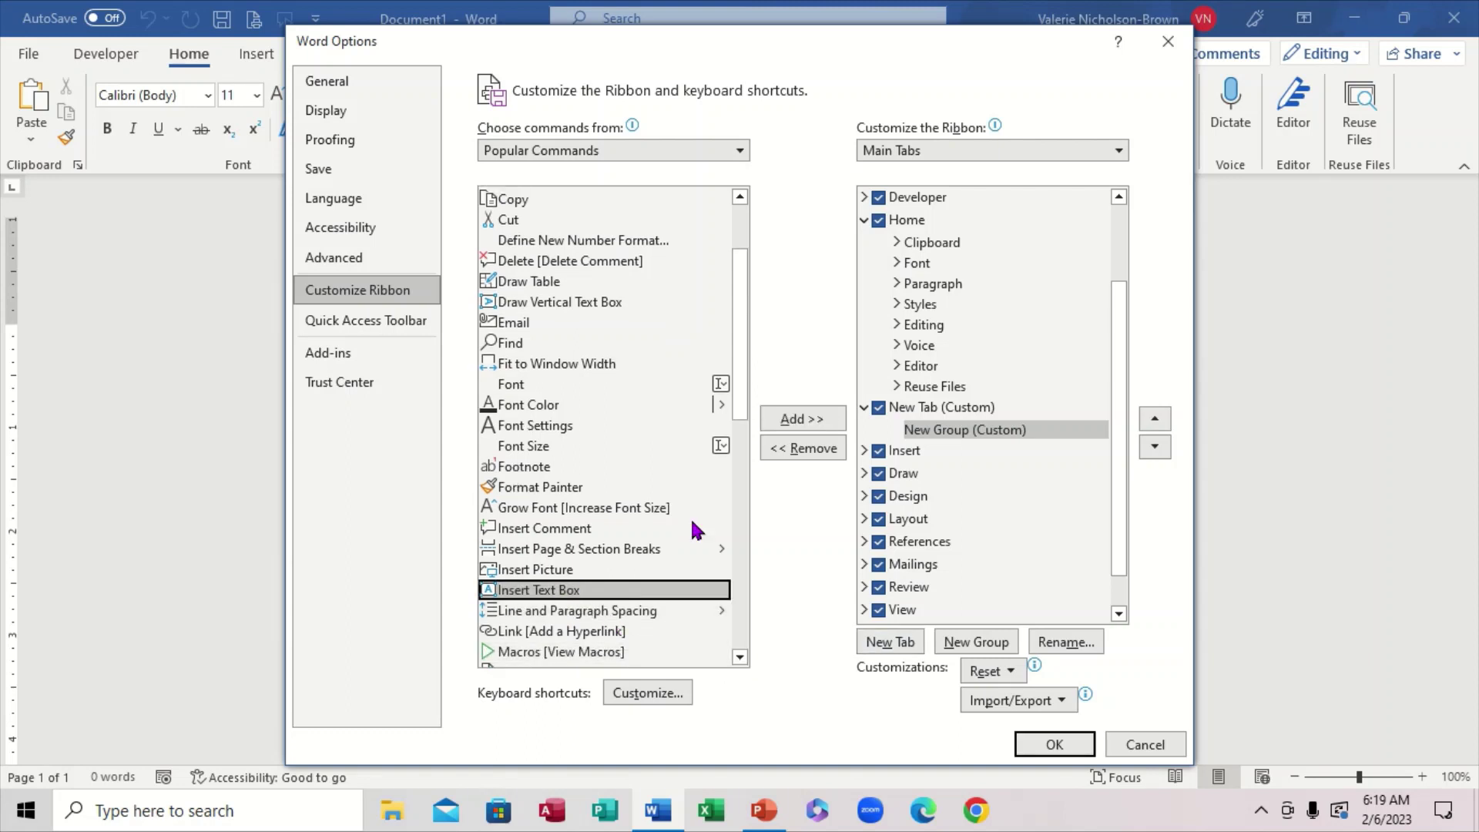
# Add Insert Text Box and New File to New Group (Custom).
pyautogui.click(803, 428)
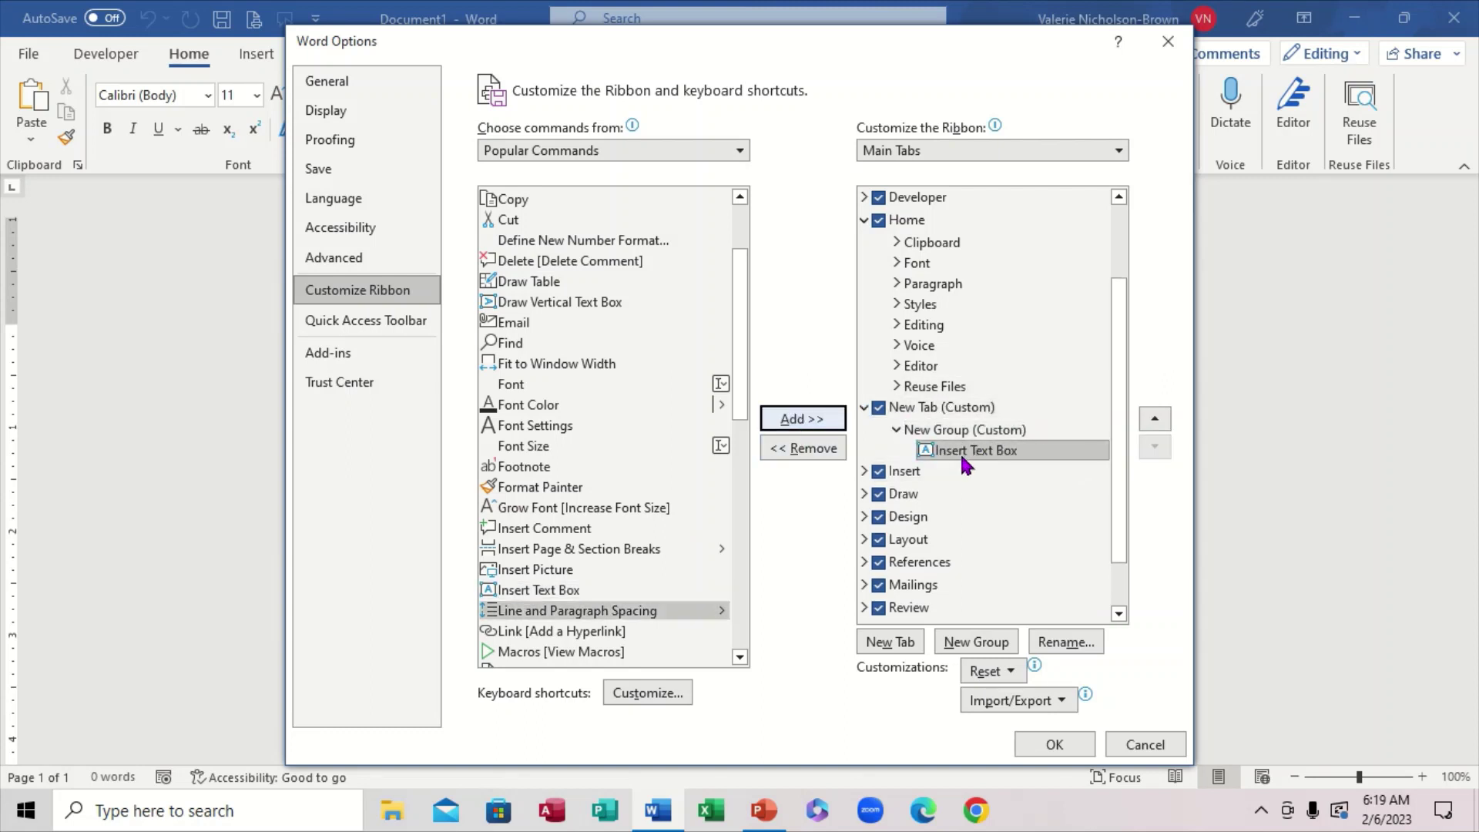
pyautogui.click(740, 657)
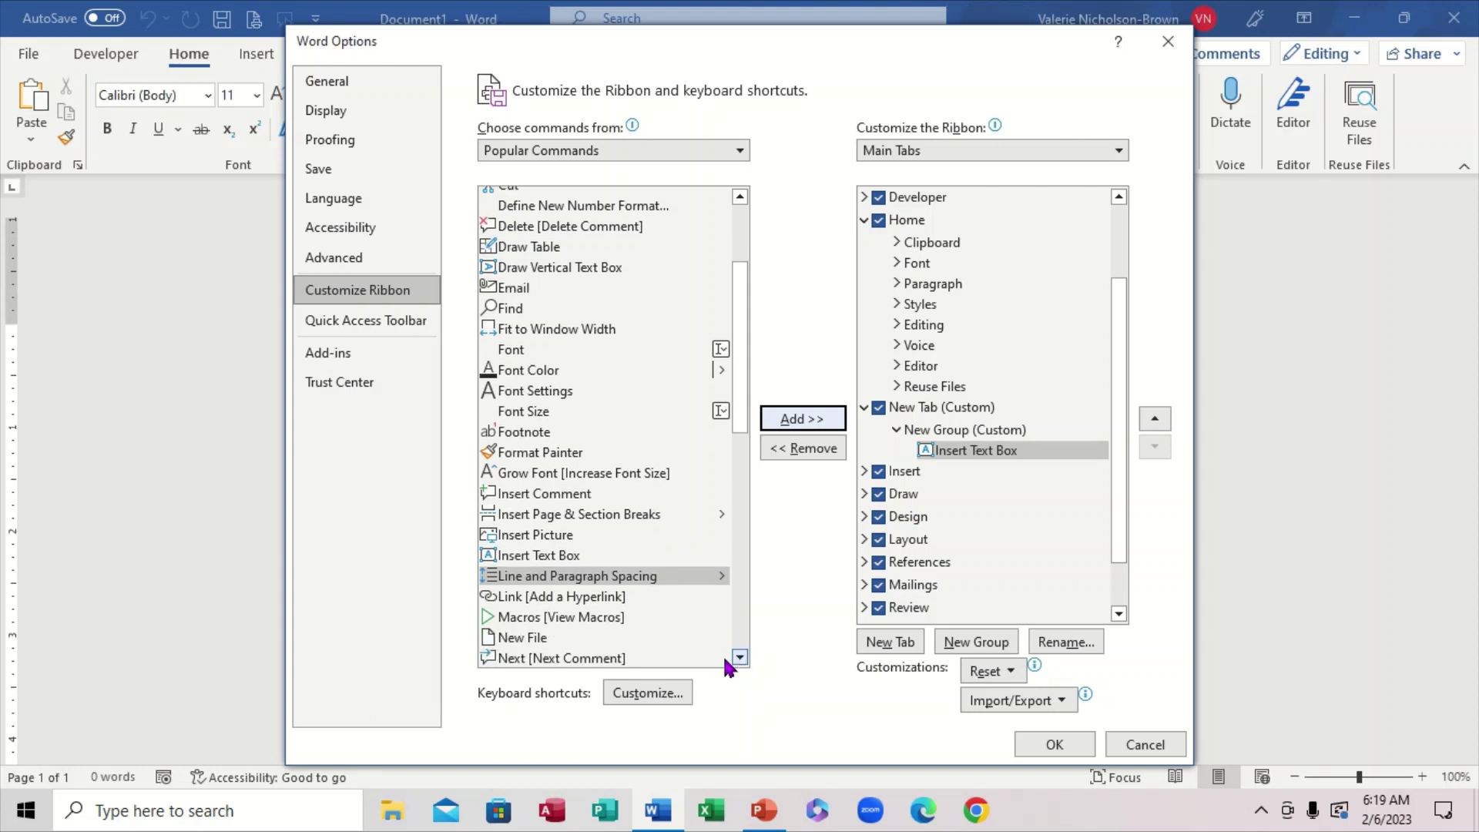
pyautogui.click(518, 639)
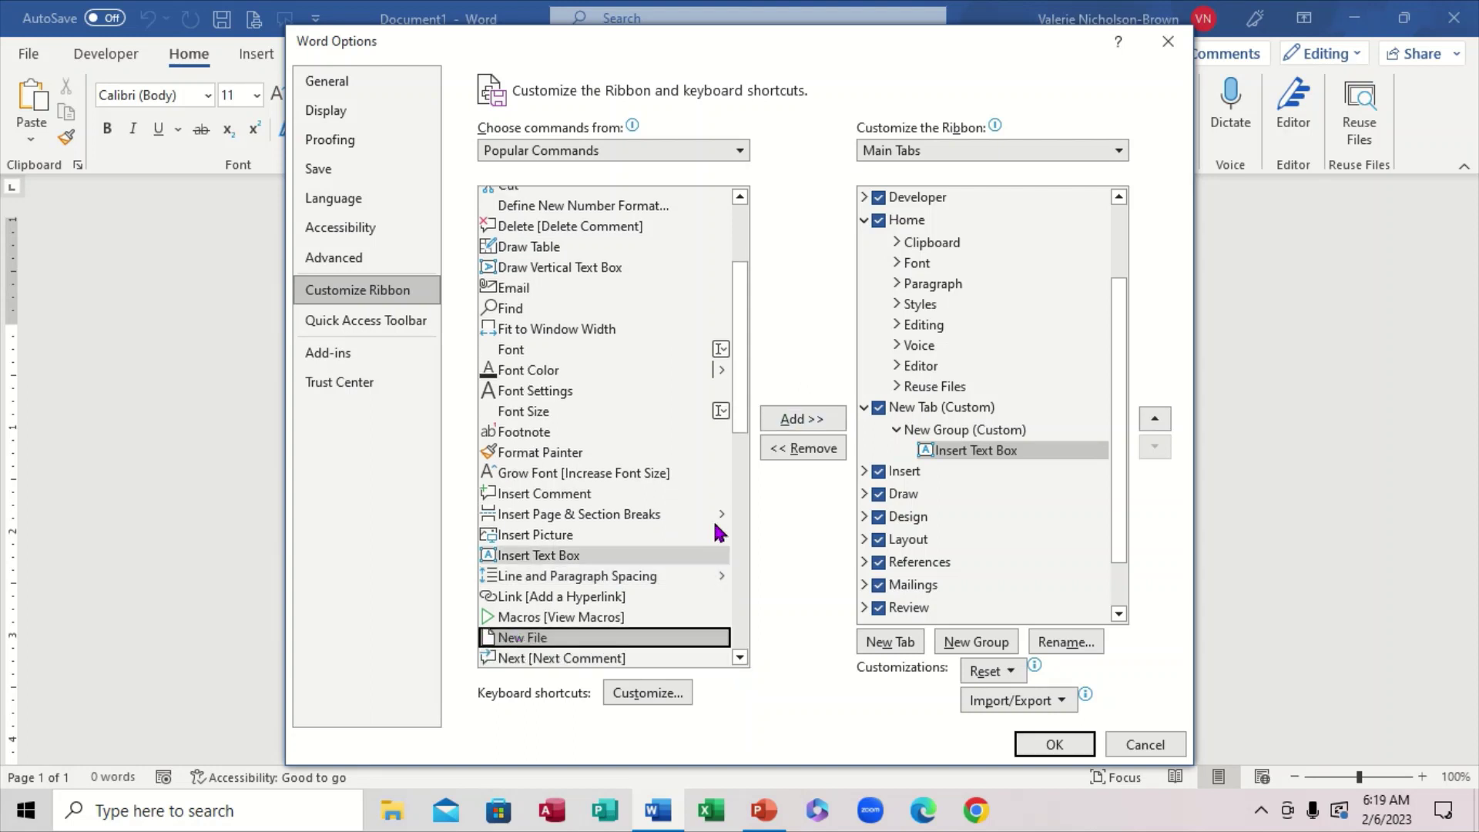
pyautogui.click(805, 424)
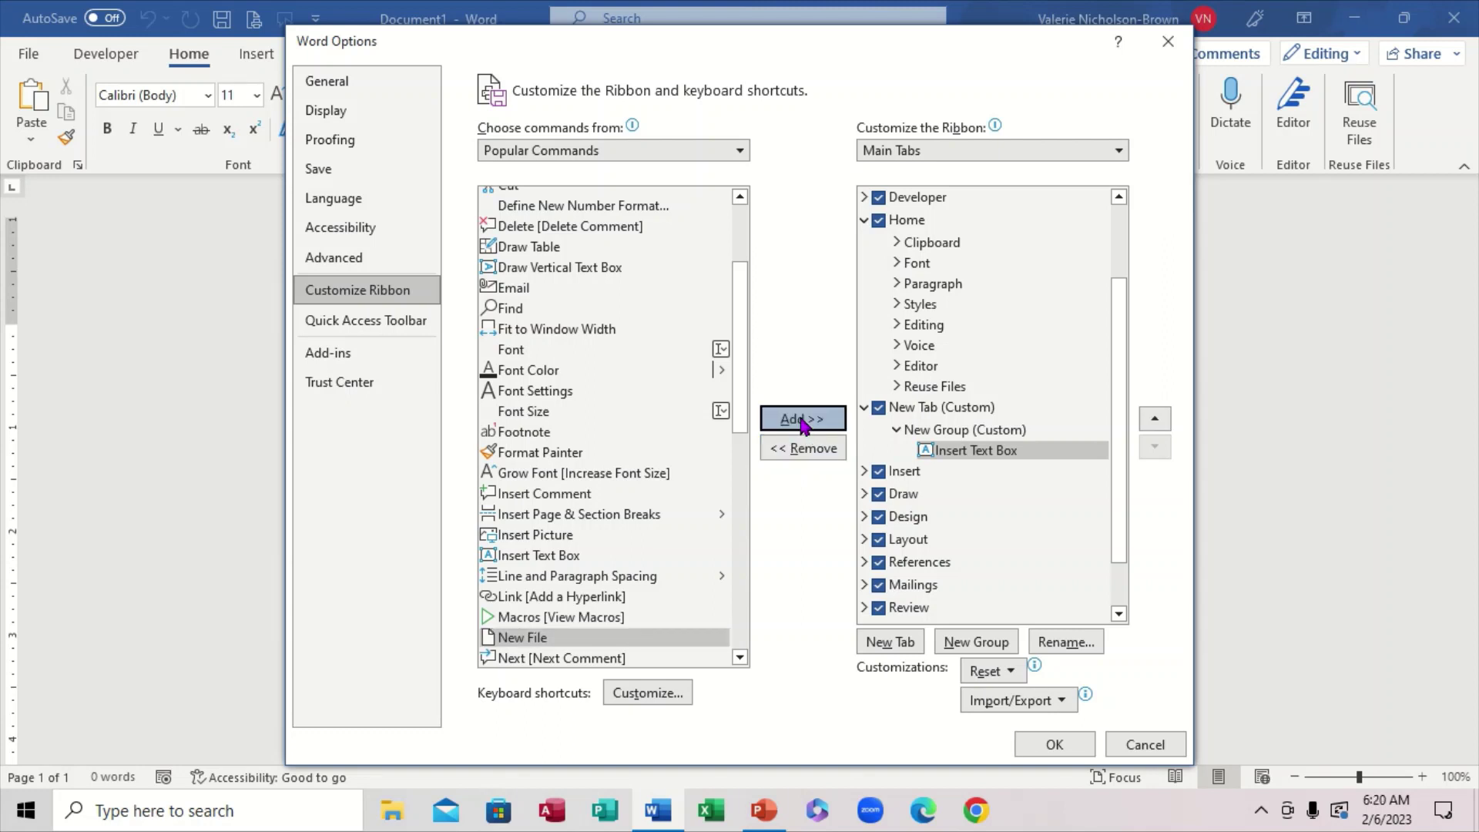
# Add Paste to the custom group and save the ribbon changes with OK.
pyautogui.click(741, 659)
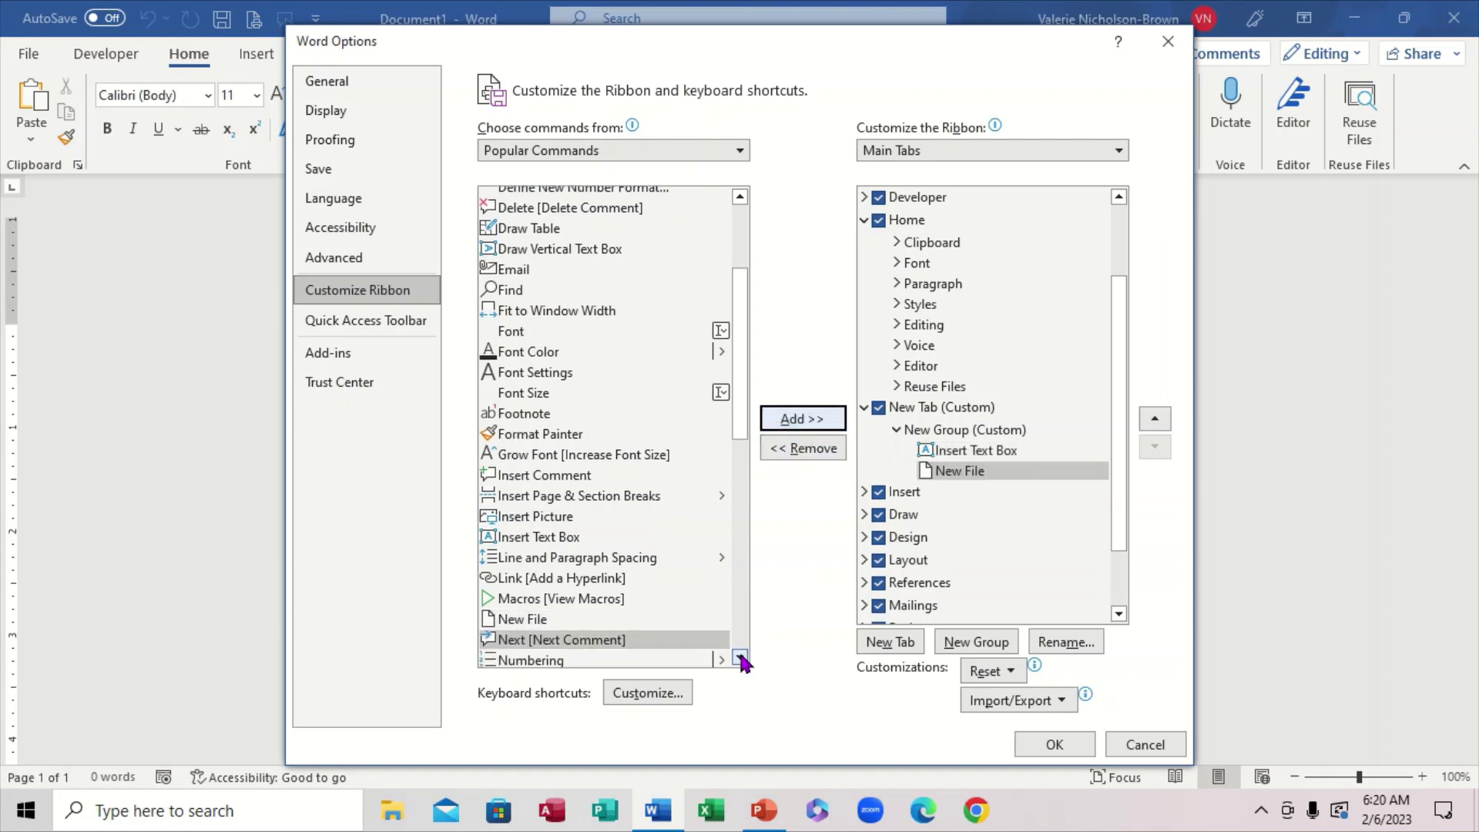
pyautogui.click(742, 659)
pyautogui.click(741, 659)
pyautogui.click(741, 659)
pyautogui.click(741, 659)
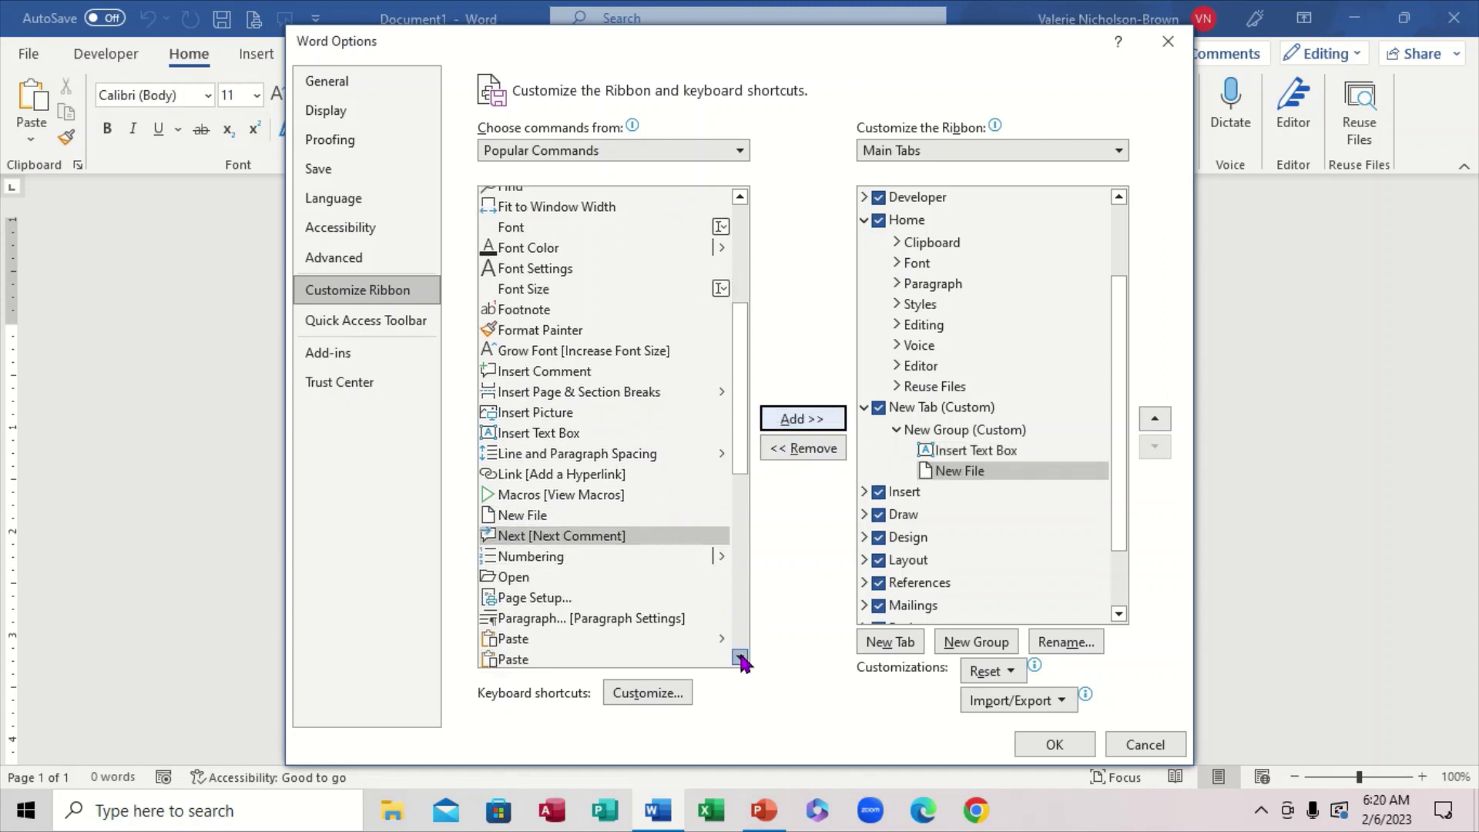
pyautogui.click(741, 659)
pyautogui.click(741, 659)
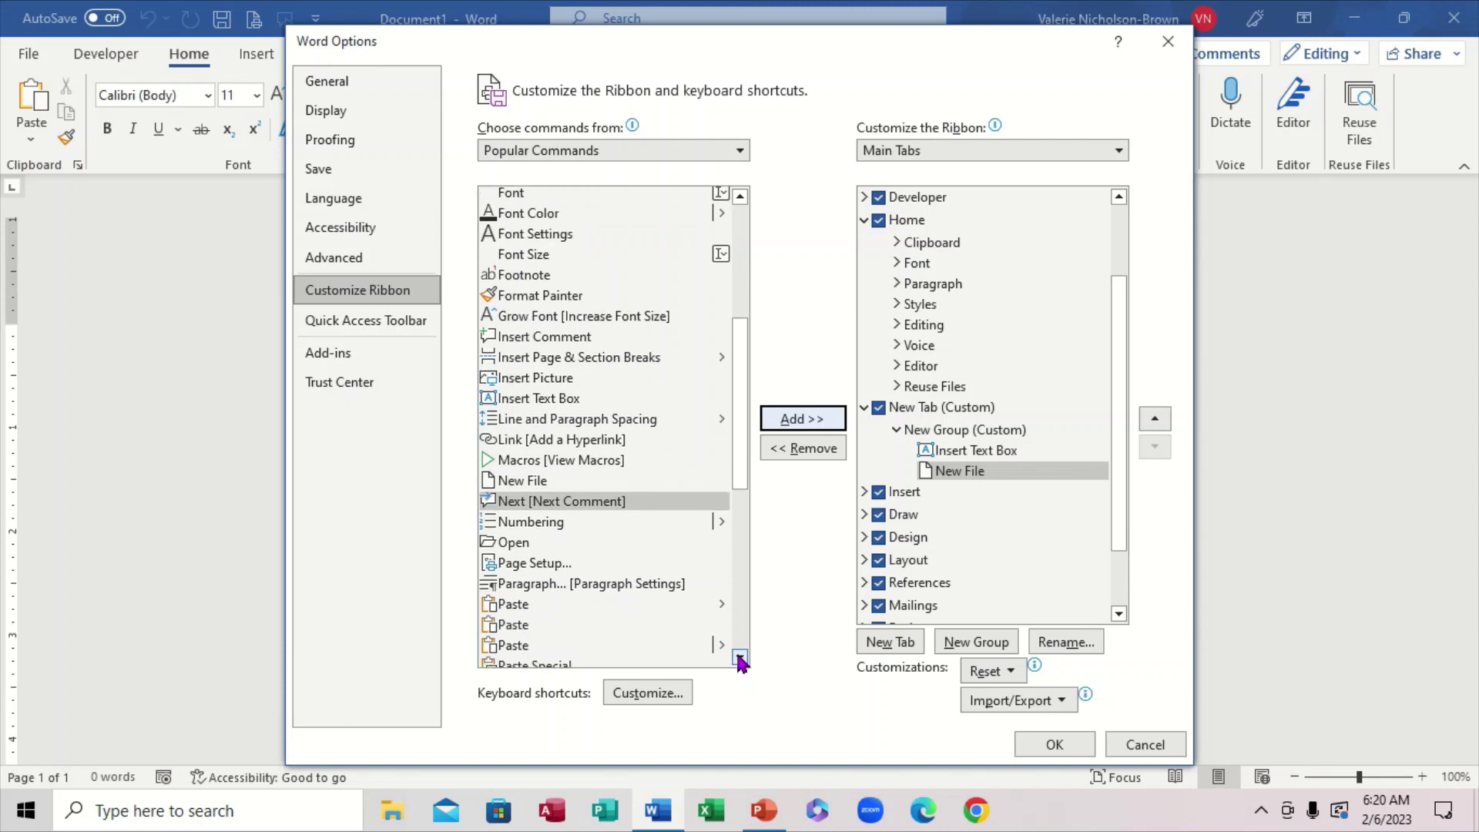
pyautogui.click(521, 649)
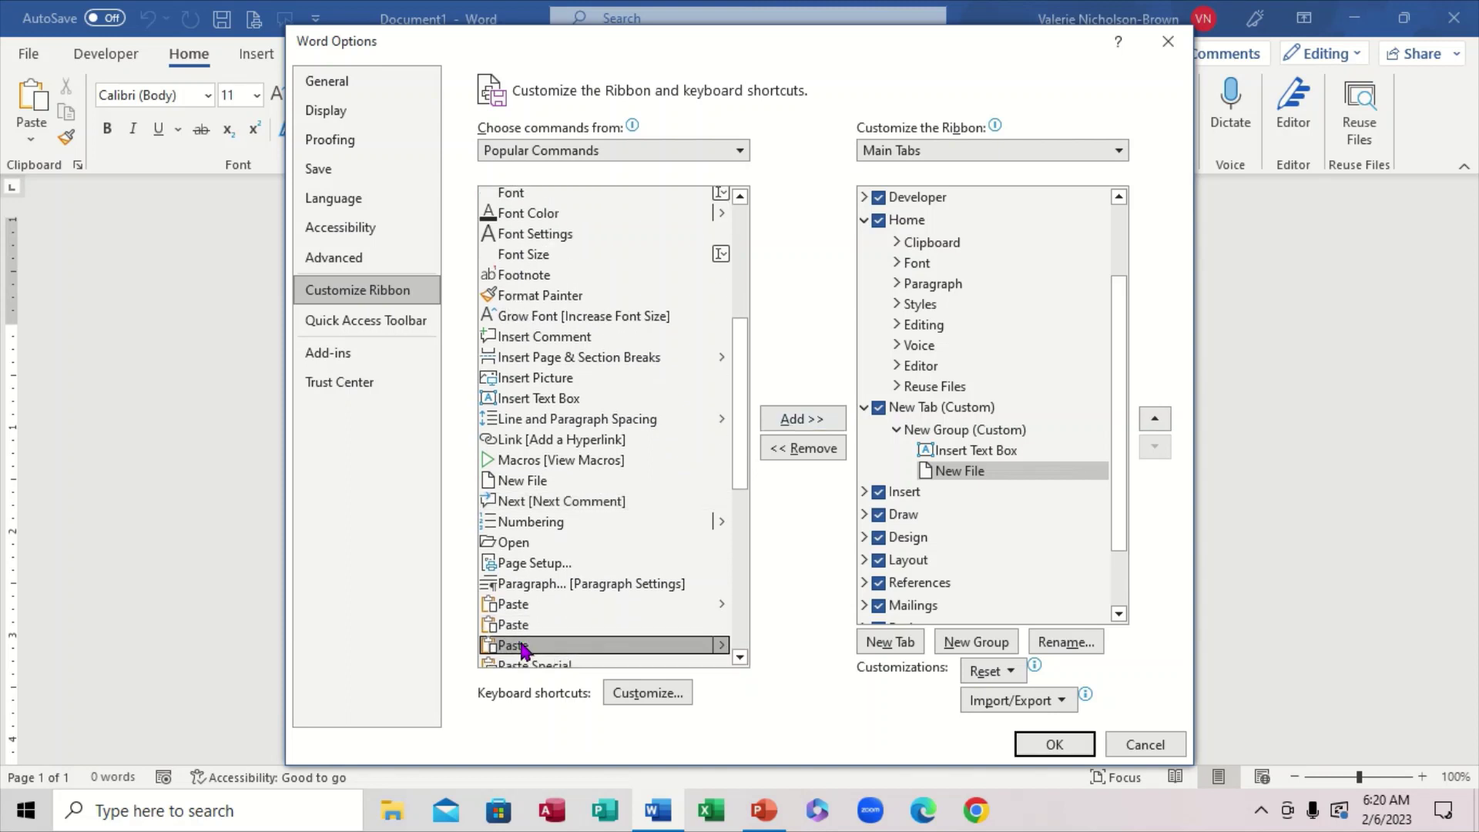
pyautogui.click(806, 420)
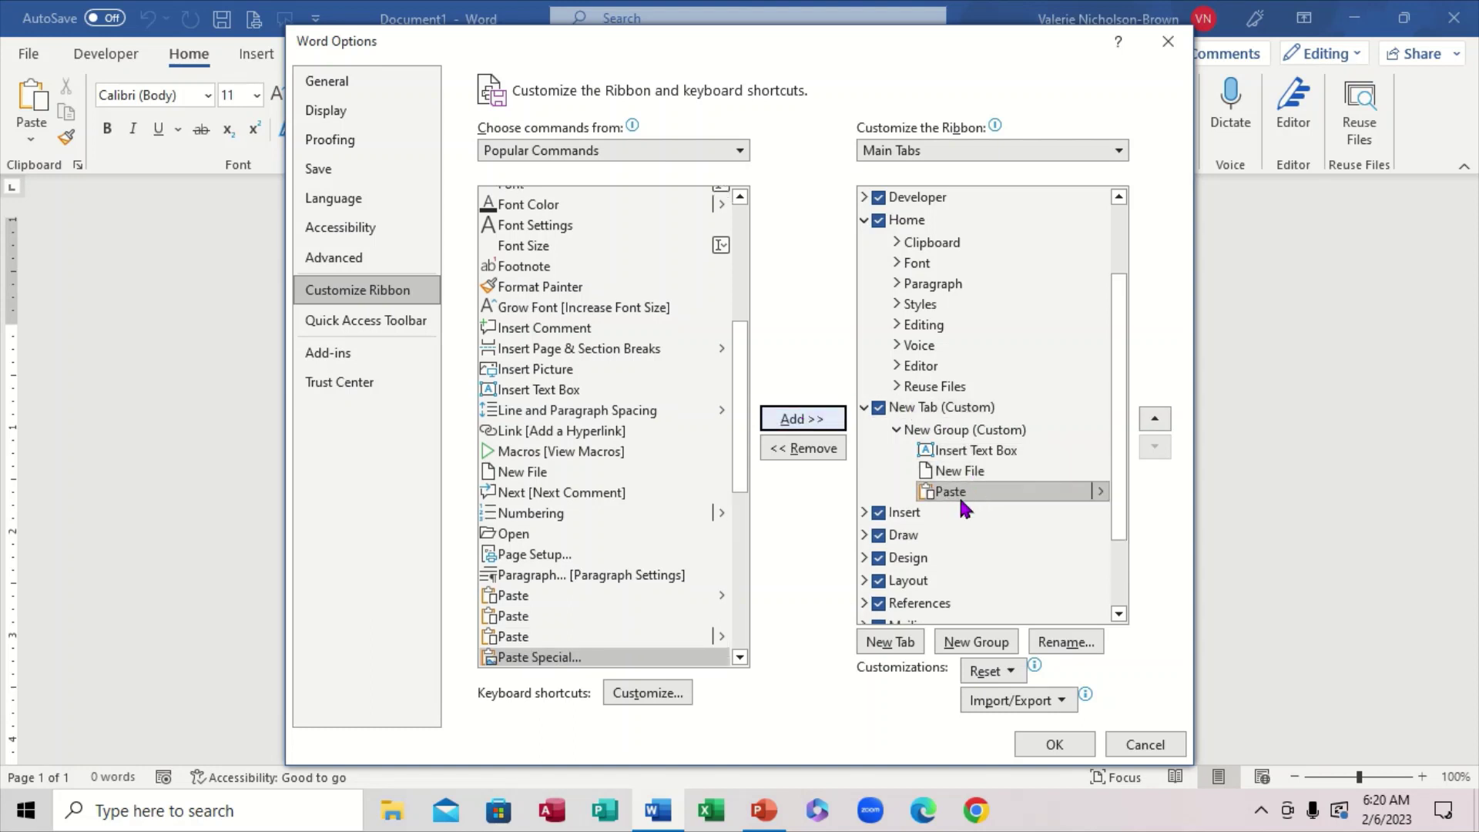
pyautogui.click(1052, 746)
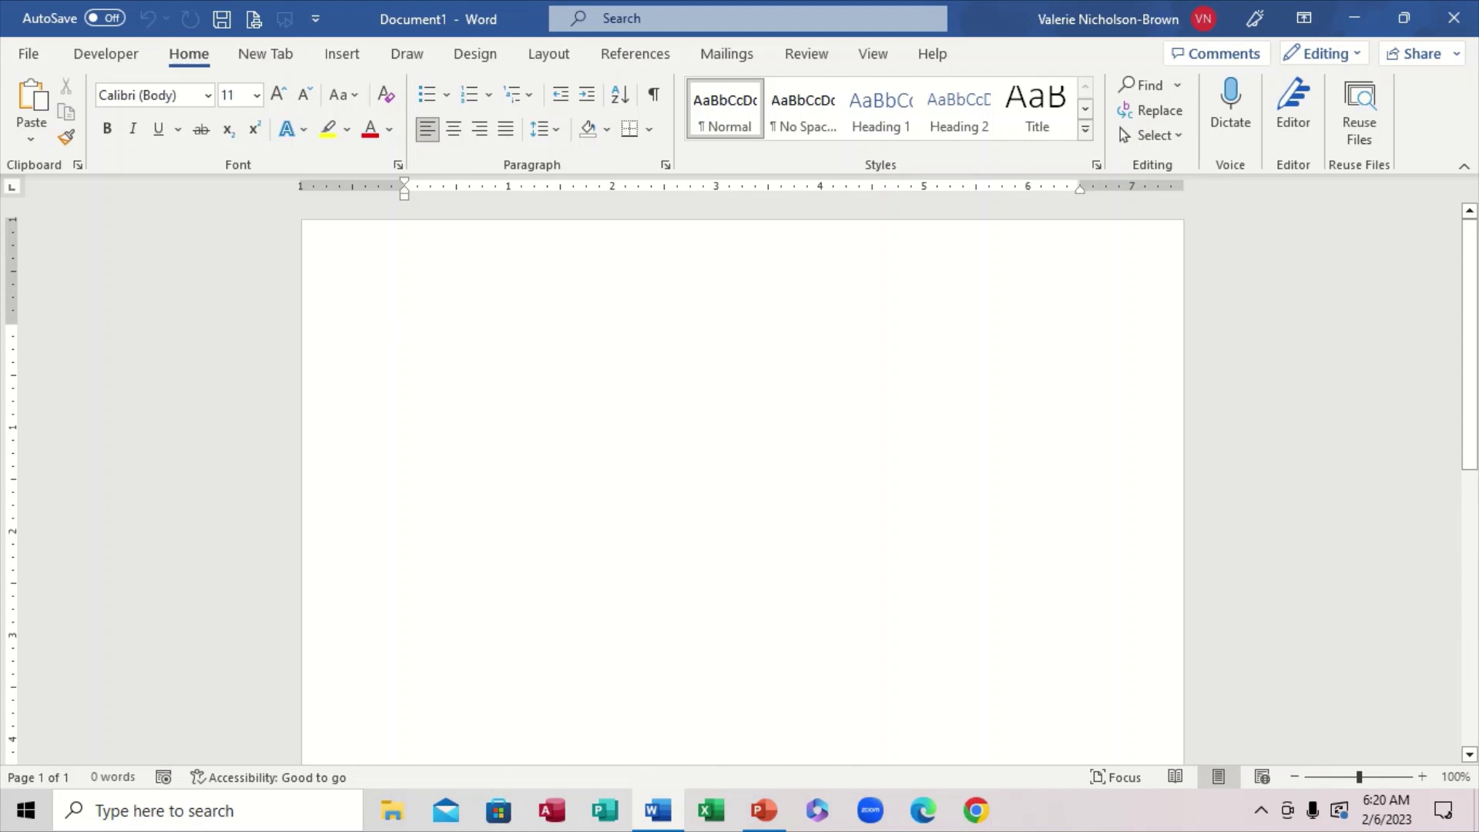
pyautogui.click(277, 58)
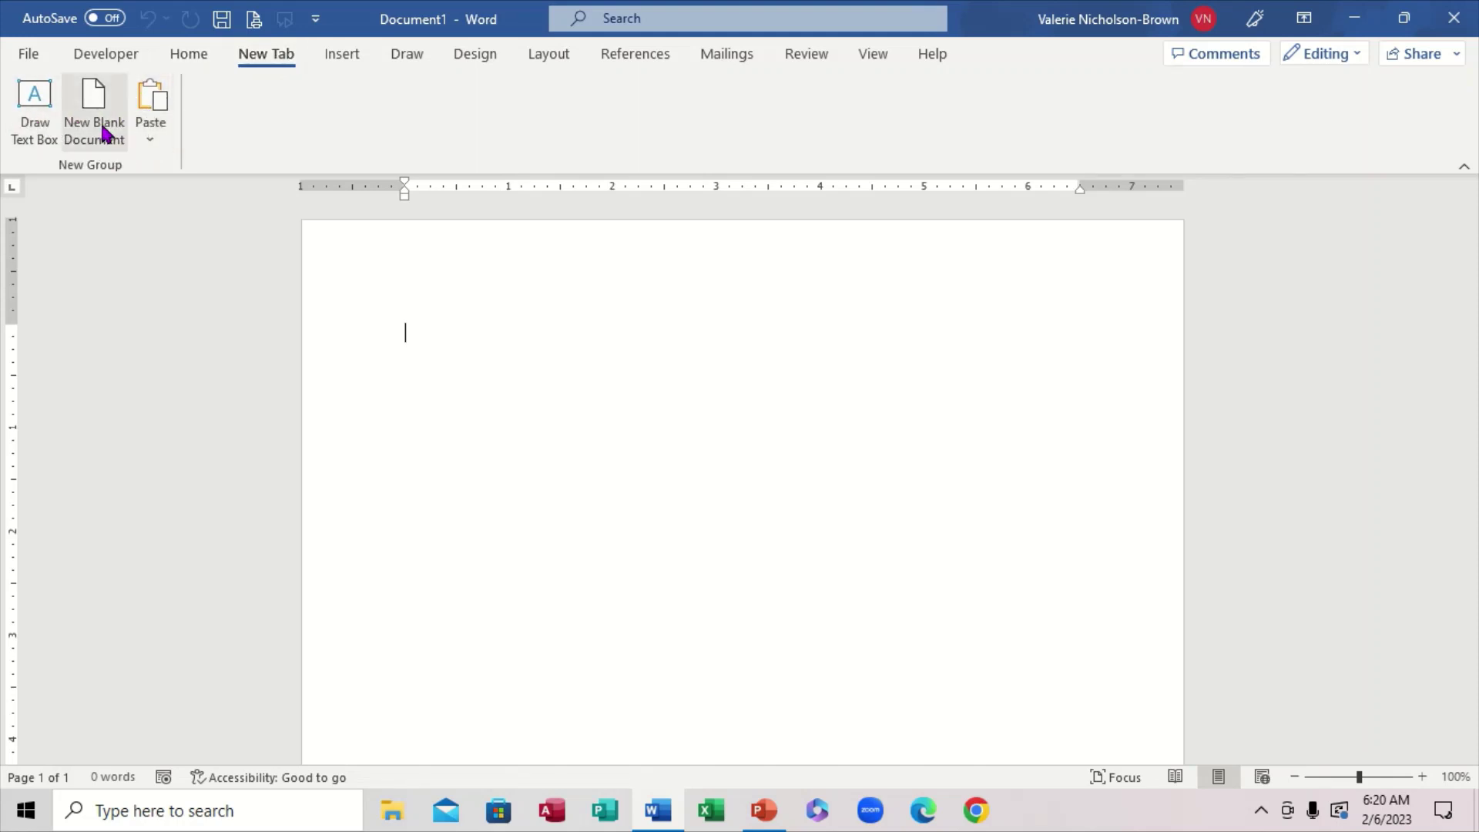
pyautogui.click(193, 56)
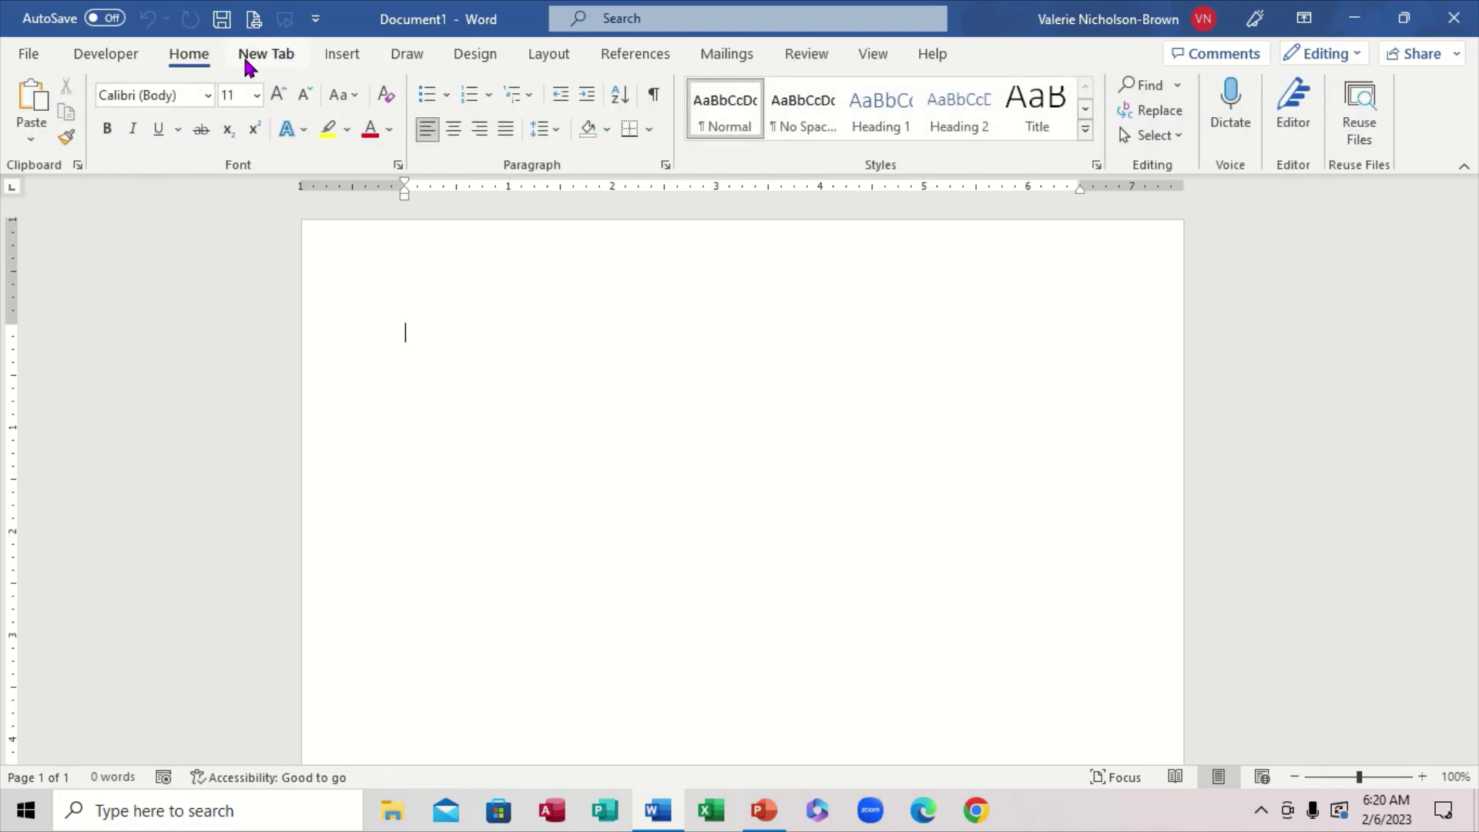
# Reopen Customize the Ribbon and scroll to the New Tab (Custom) entry.
pyautogui.rightClick(312, 162)
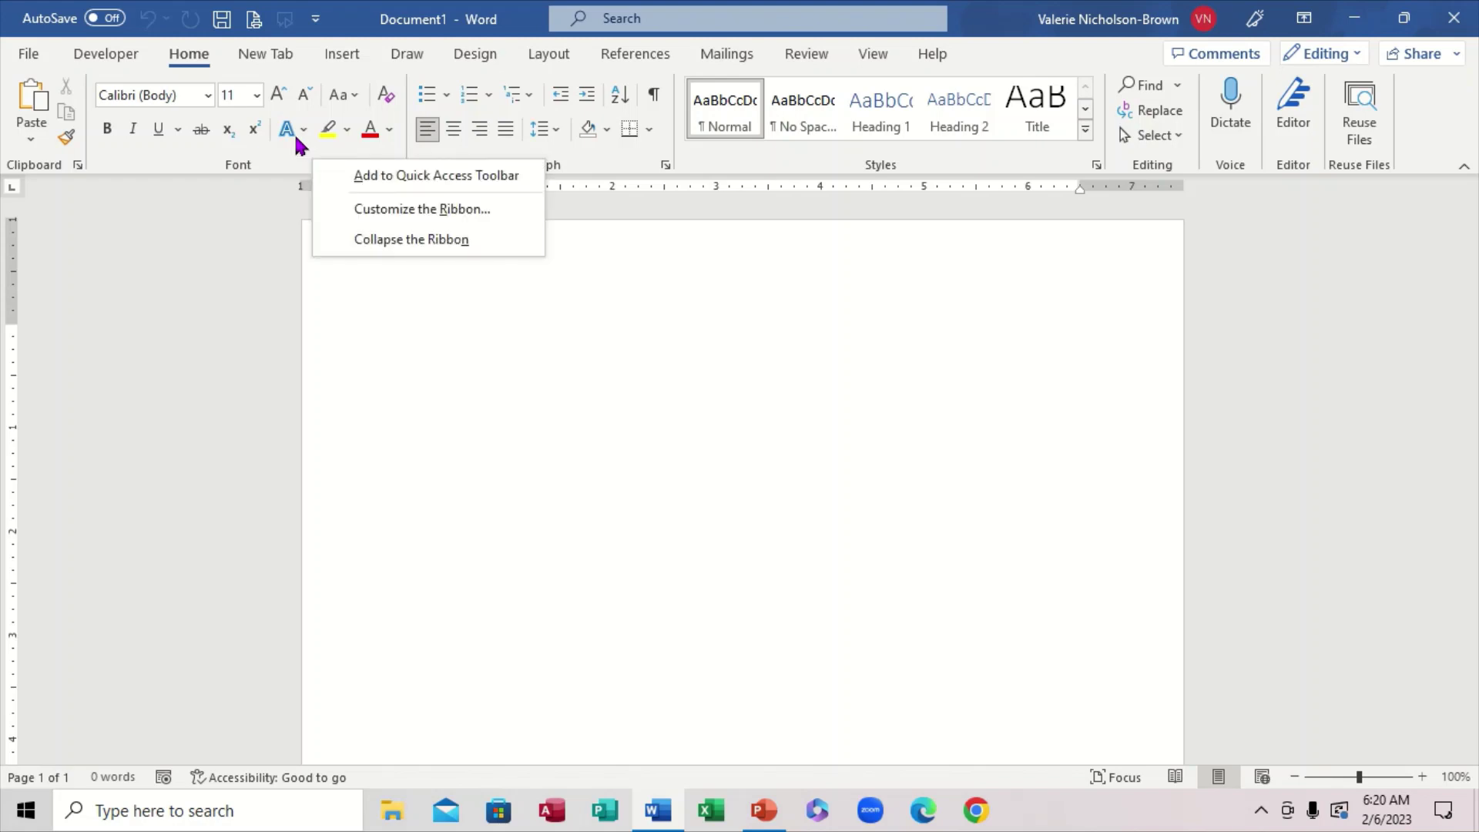
pyautogui.click(433, 214)
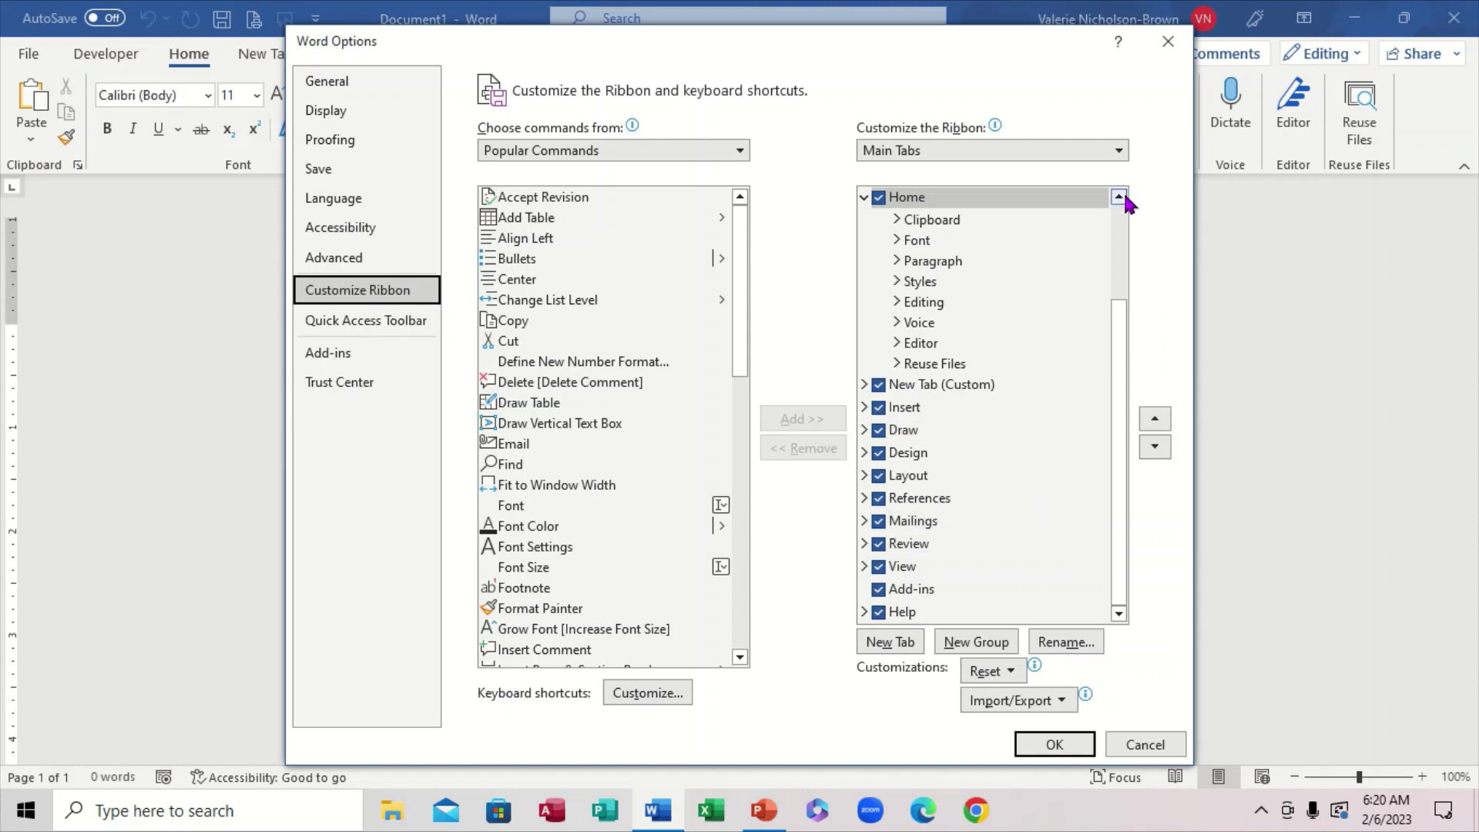
pyautogui.click(1125, 223)
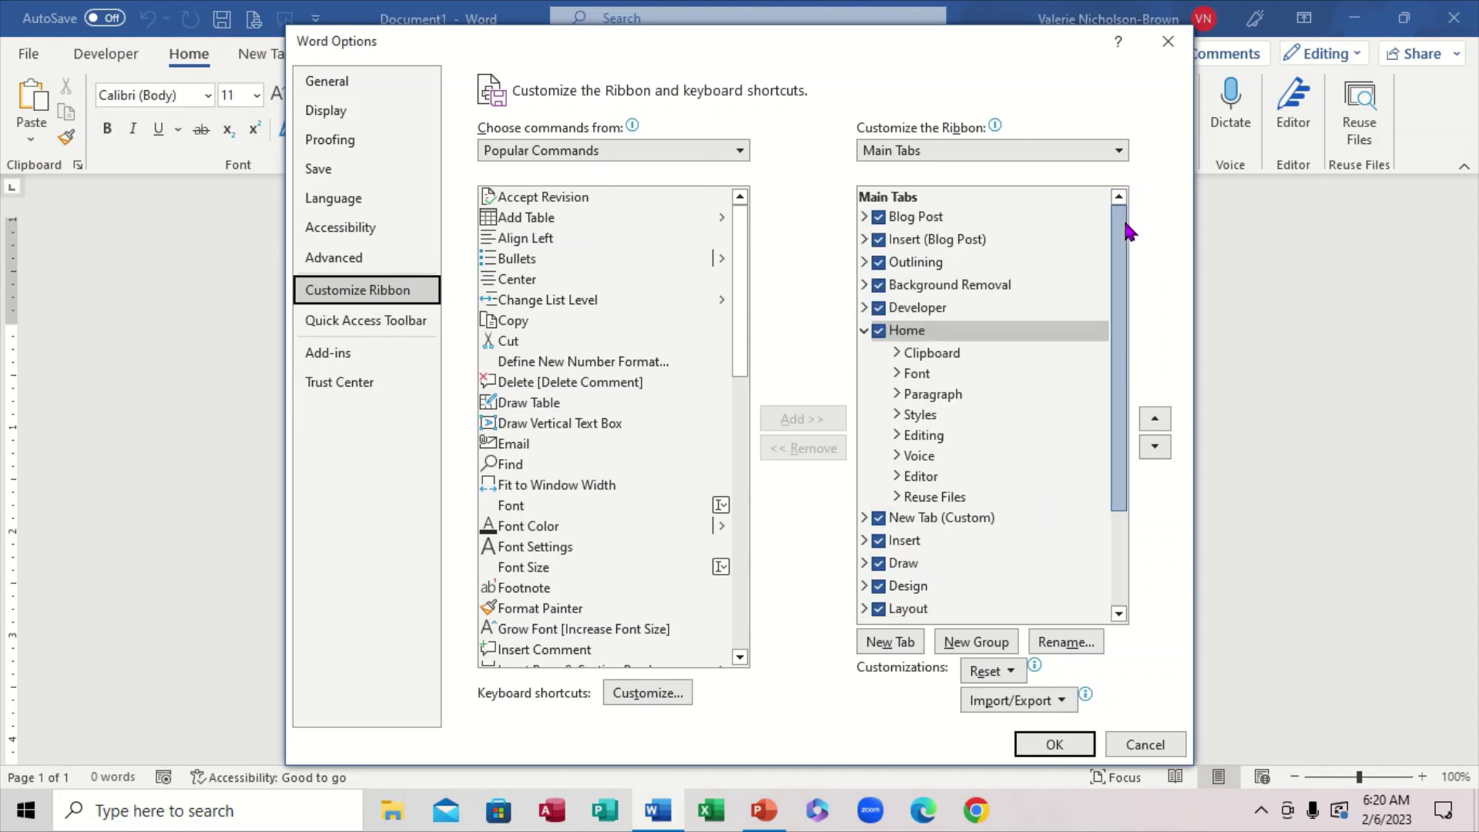
pyautogui.scroll(-2, 1046, 436)
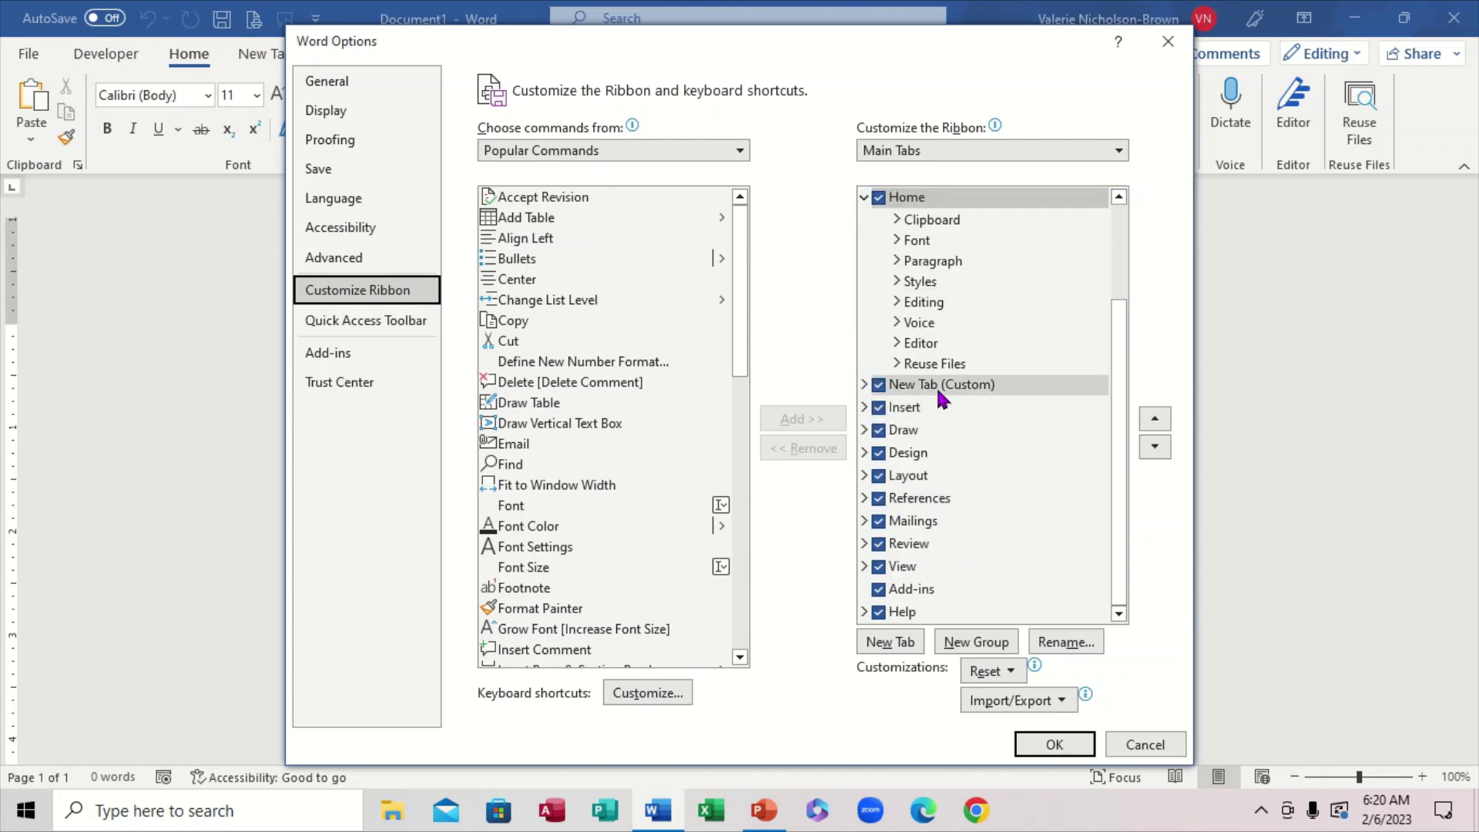
# Rename New Tab (Custom) to FORMAT.
pyautogui.rightClick(912, 393)
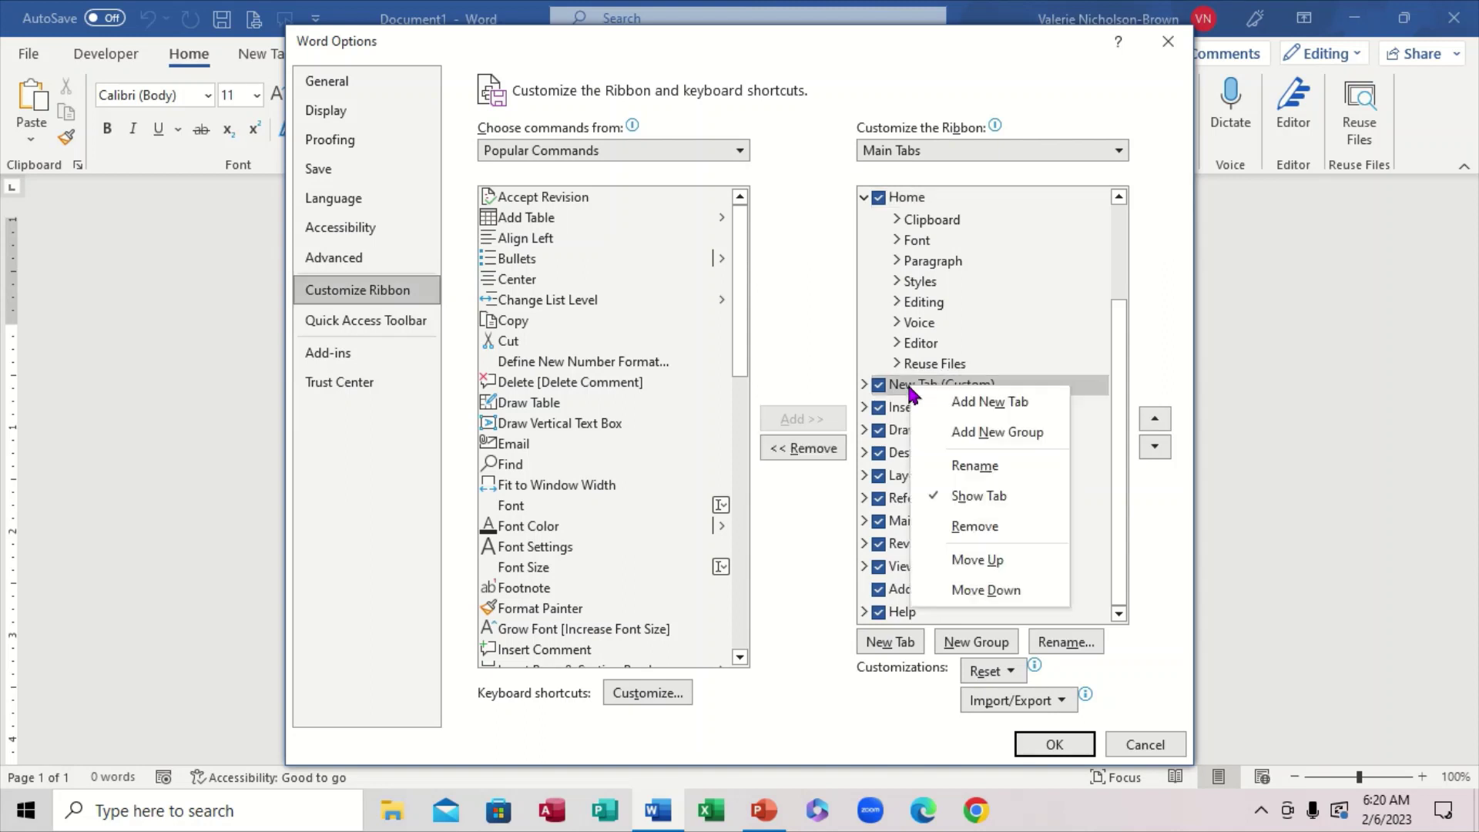
pyautogui.click(973, 470)
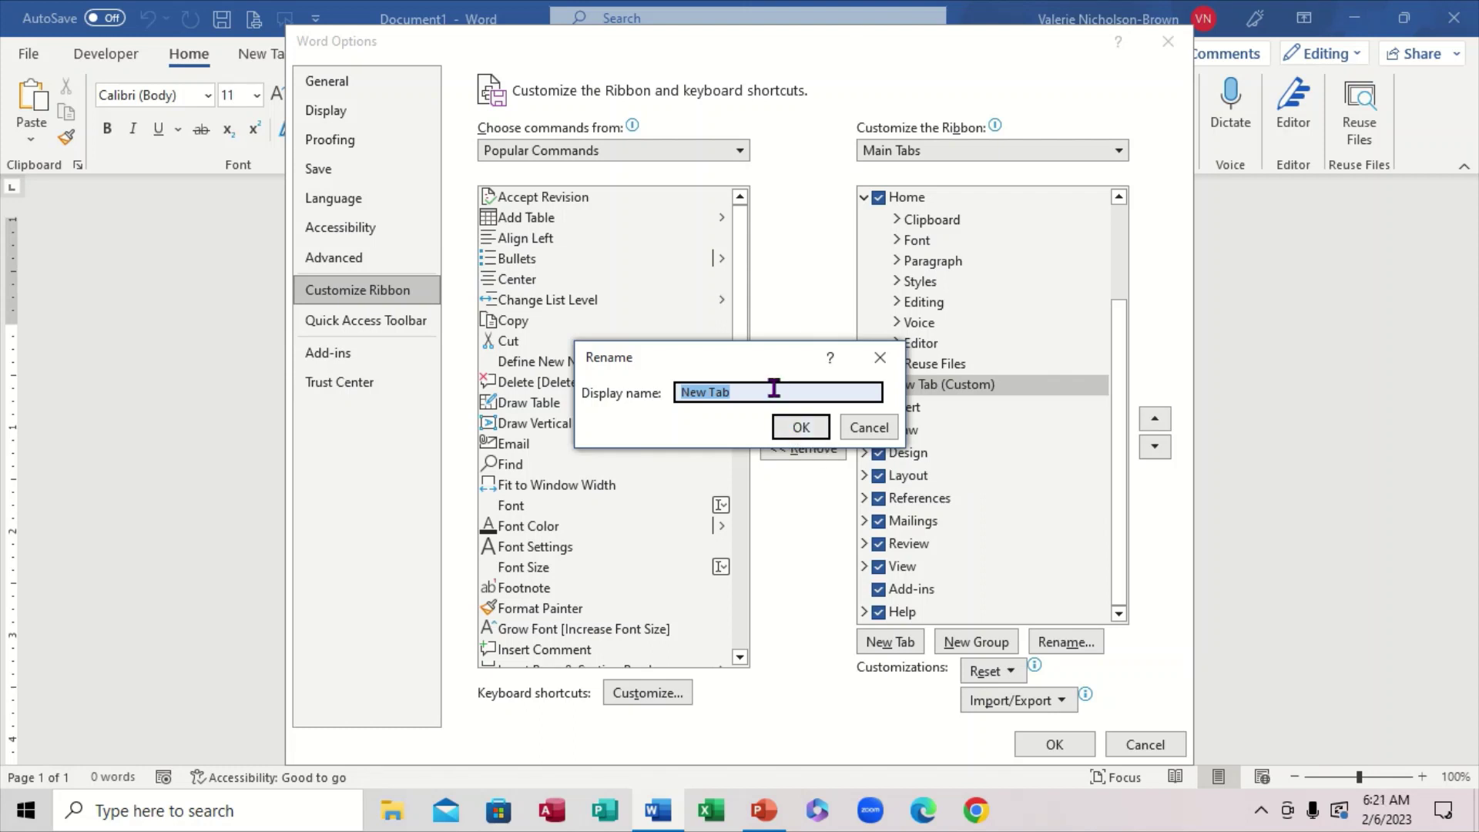
pyautogui.write('FORMAT')
pyautogui.click(800, 426)
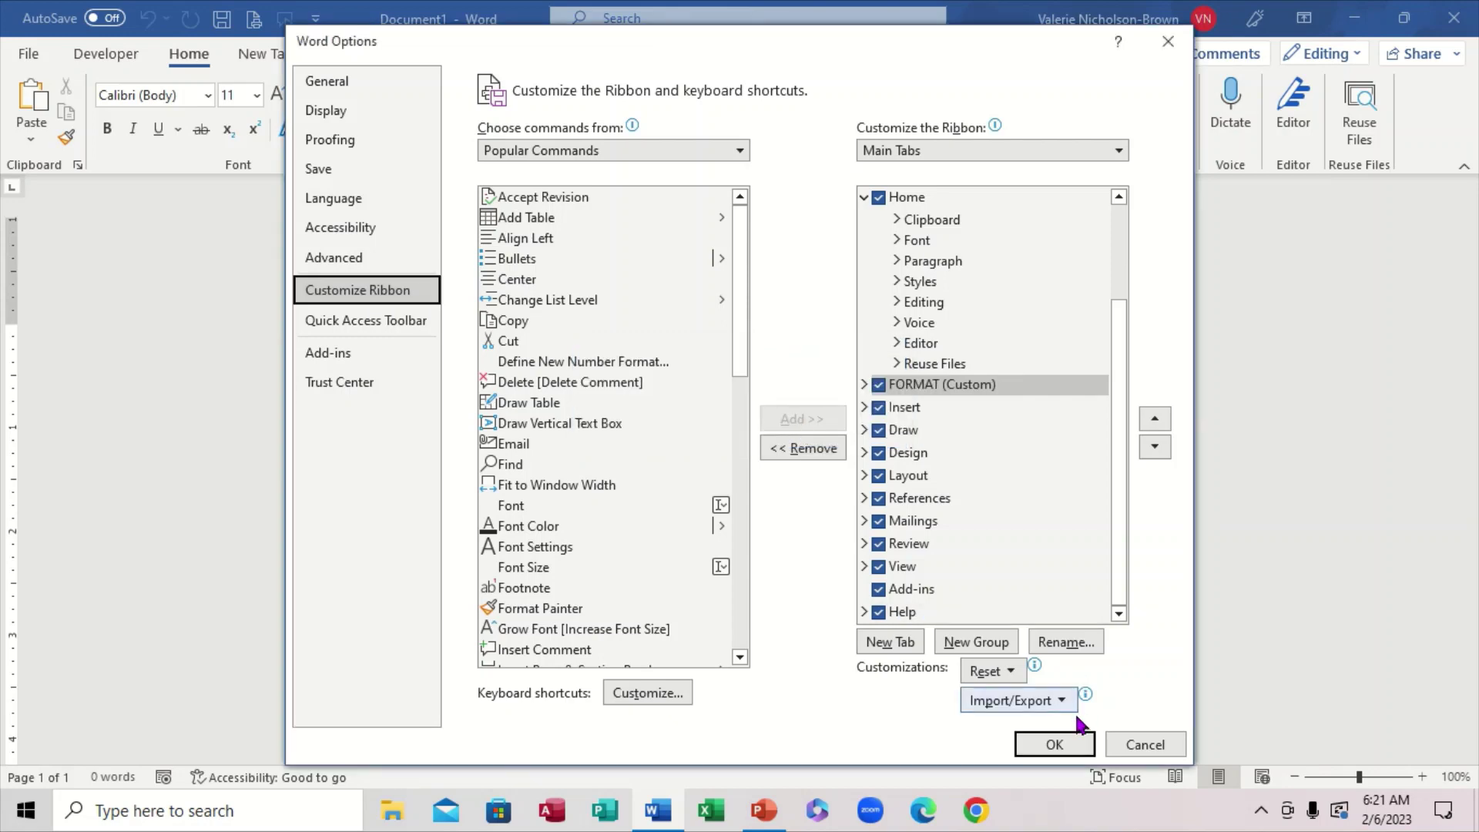
# Apply the rename, check the FORMAT tab's commands, then return to Home.
pyautogui.click(1054, 746)
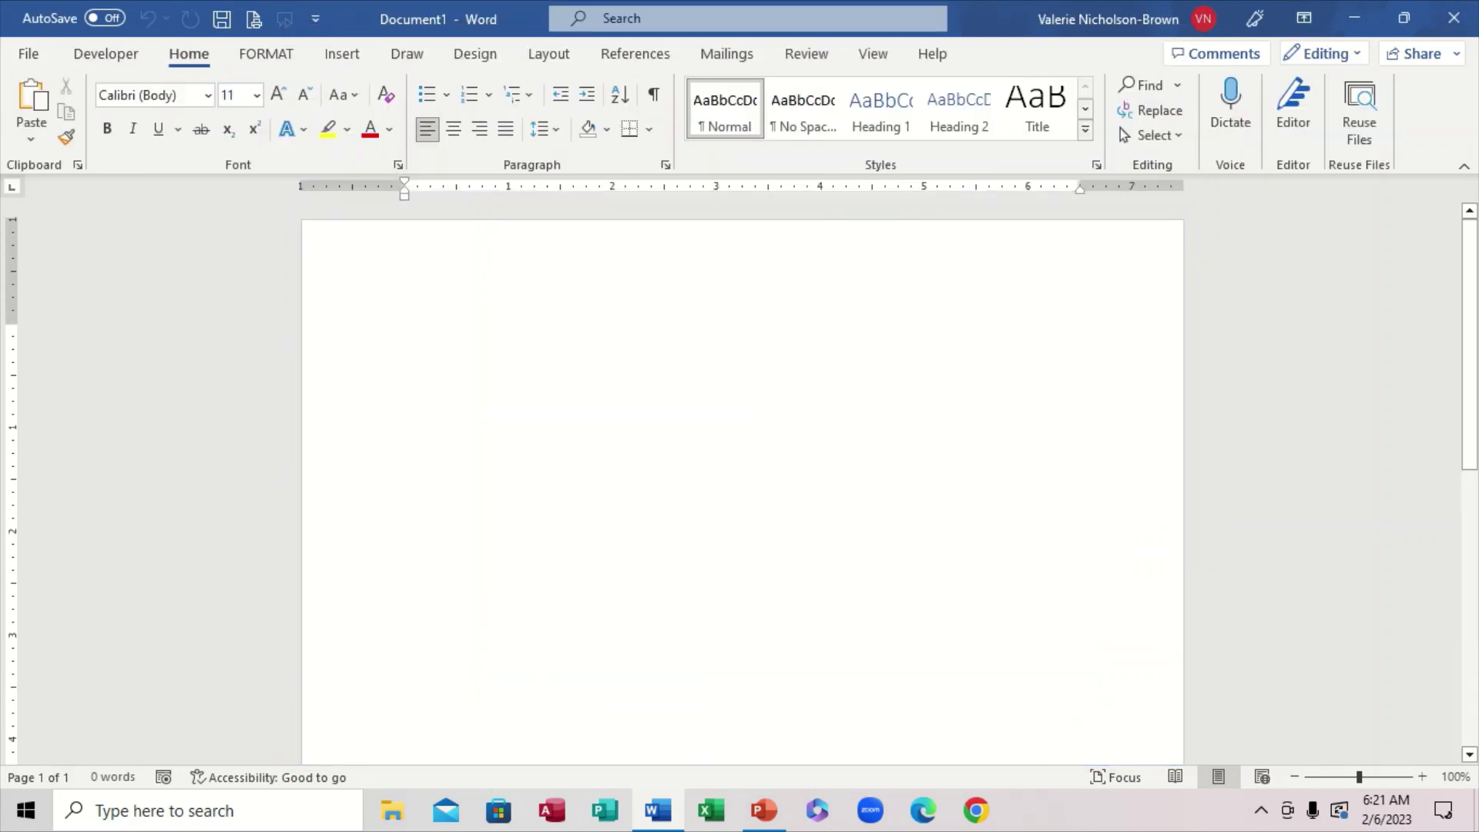
pyautogui.click(267, 55)
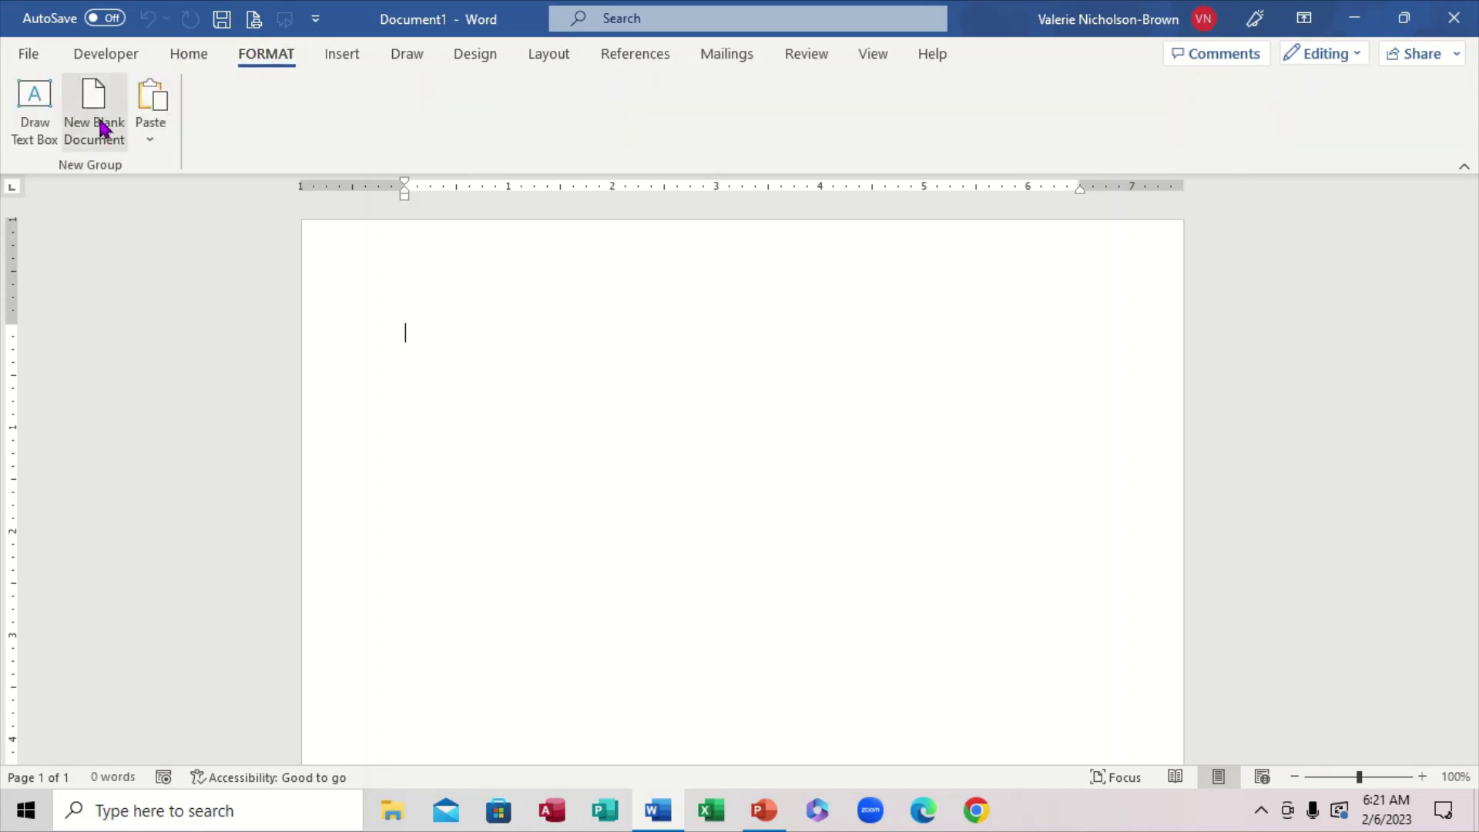
pyautogui.click(199, 62)
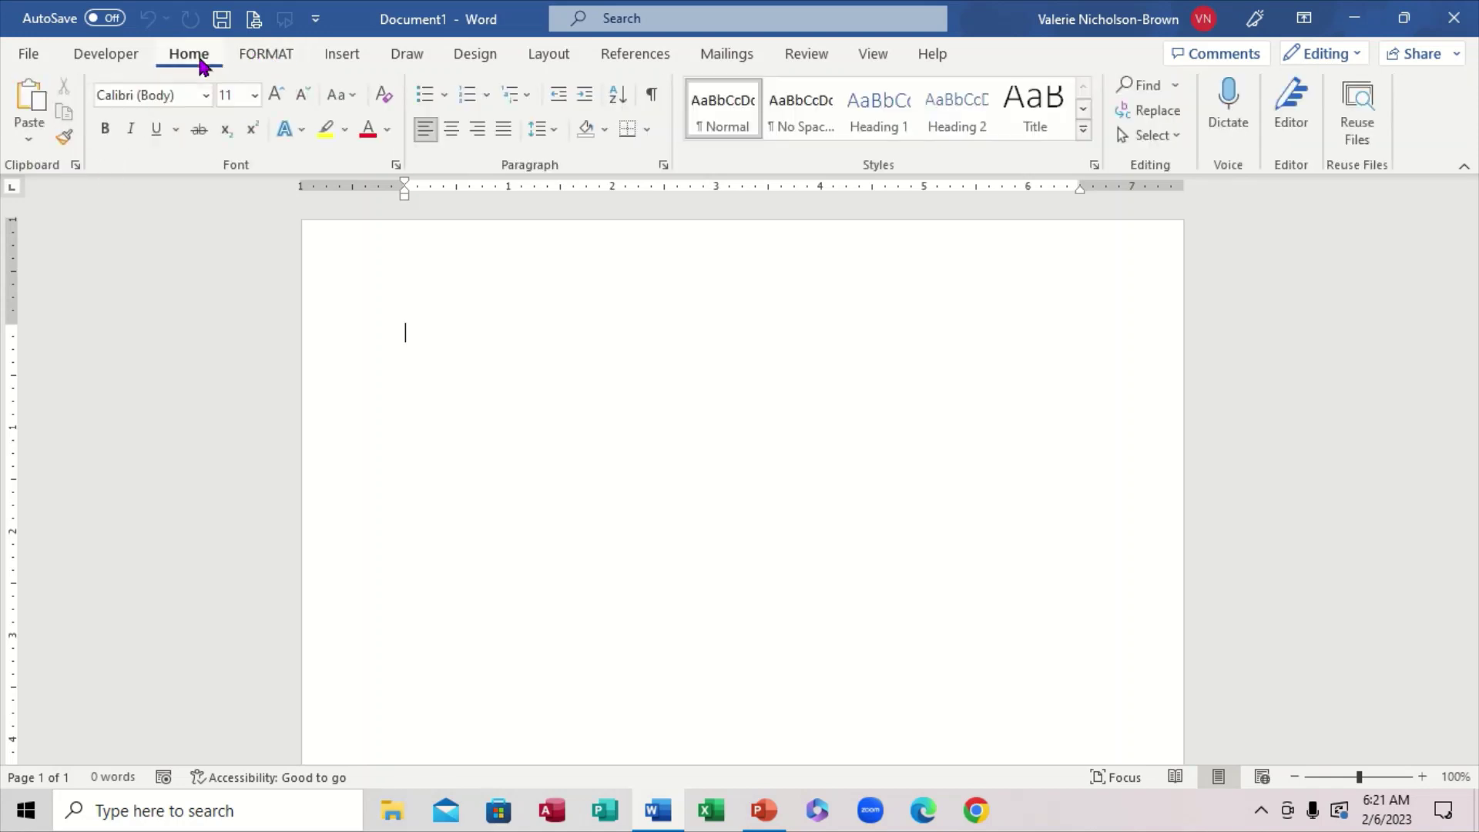
# Remove FORMAT (Custom) in Customize the Ribbon and apply the change with OK.
pyautogui.rightClick(338, 168)
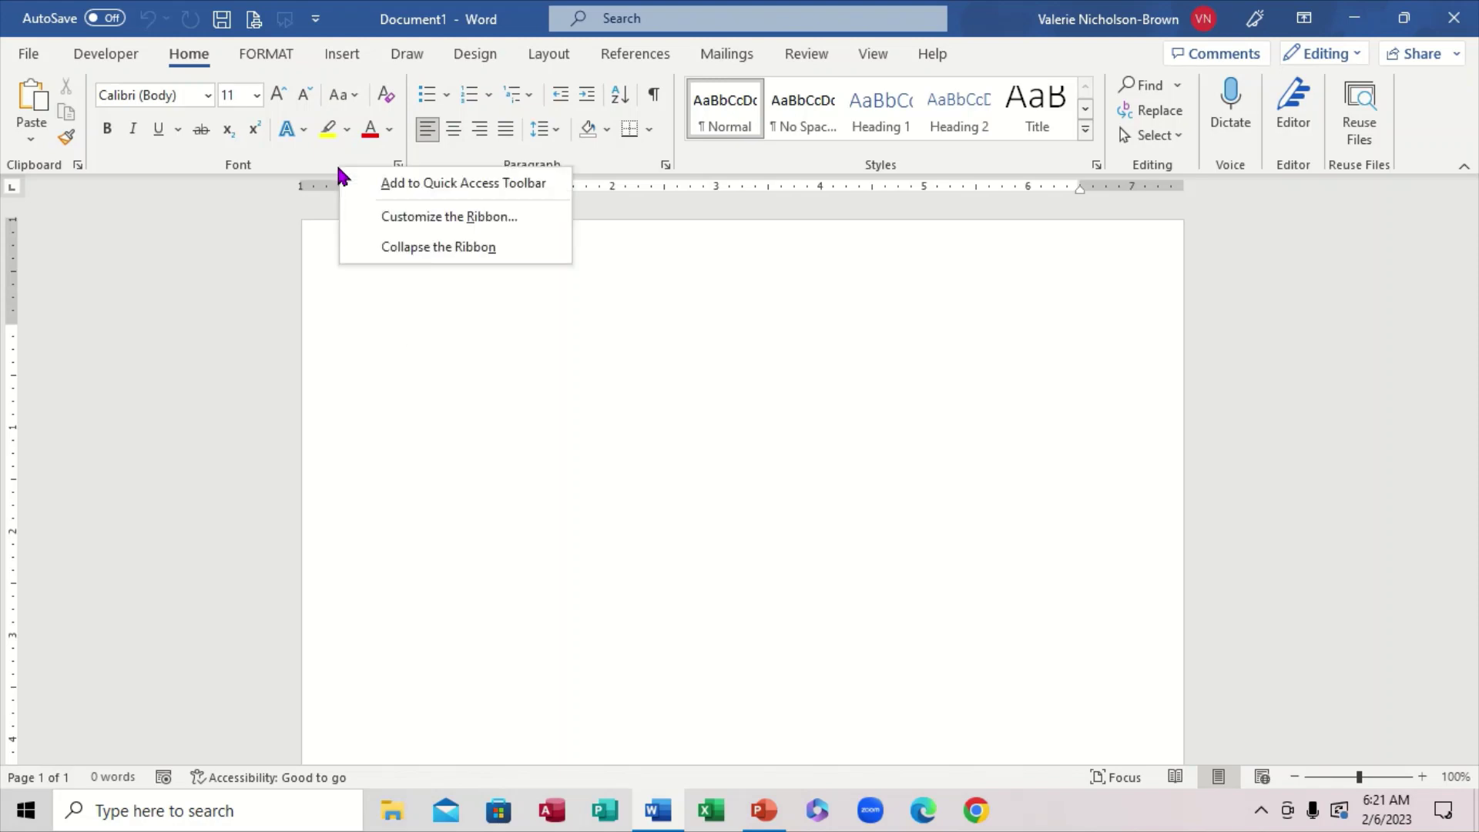
pyautogui.click(427, 220)
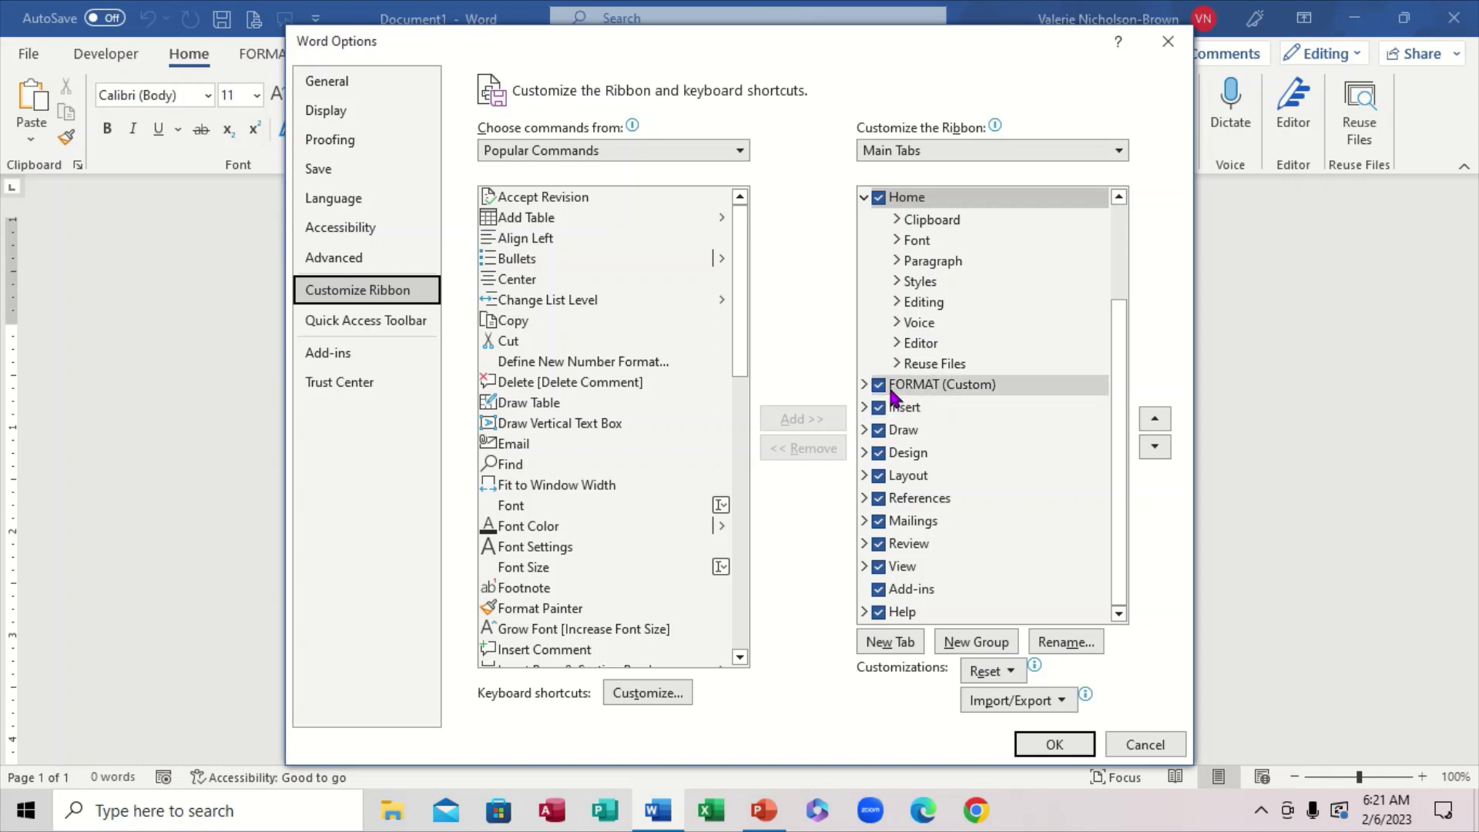
pyautogui.click(945, 385)
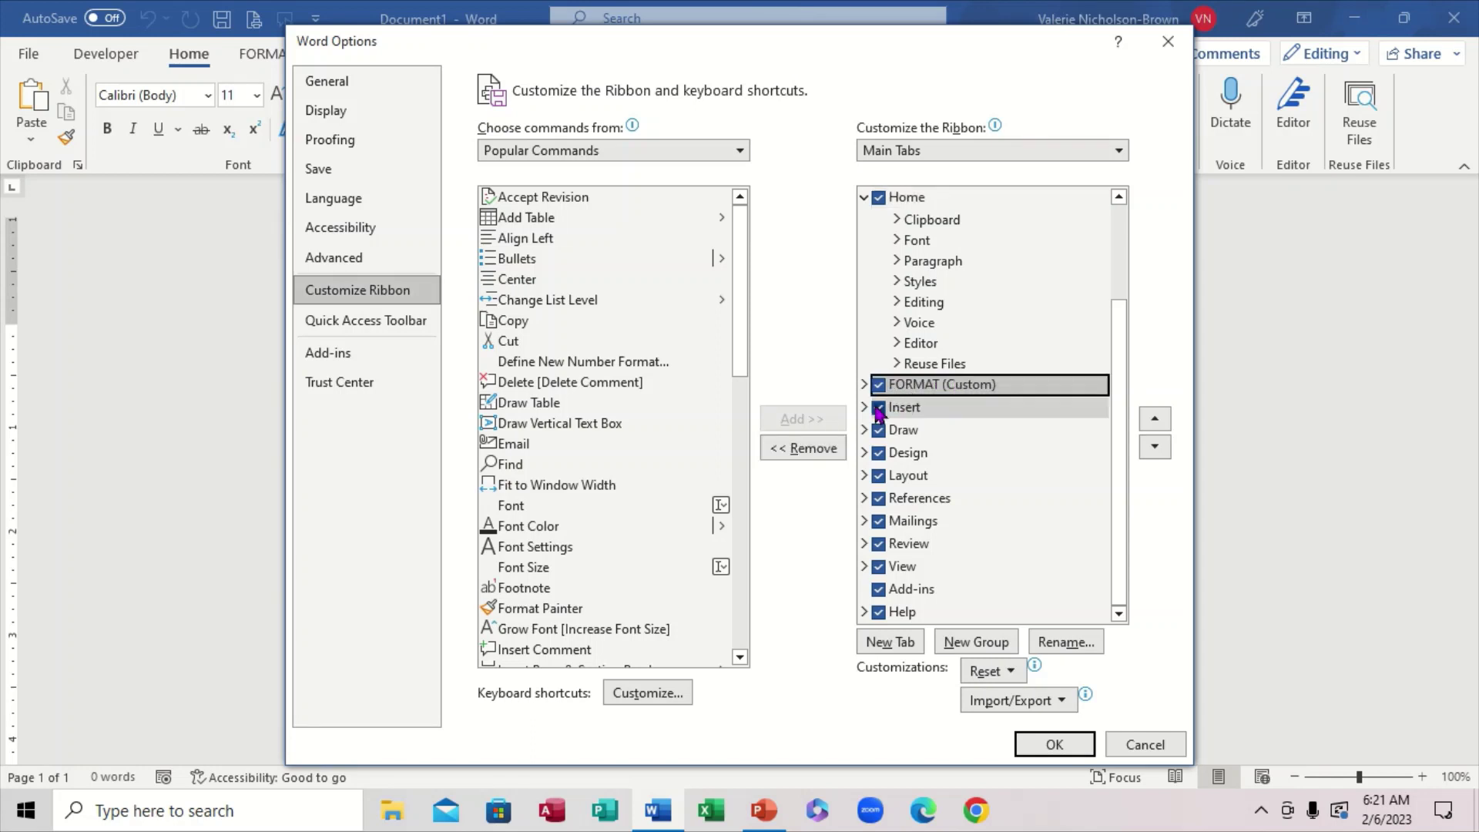
pyautogui.click(818, 451)
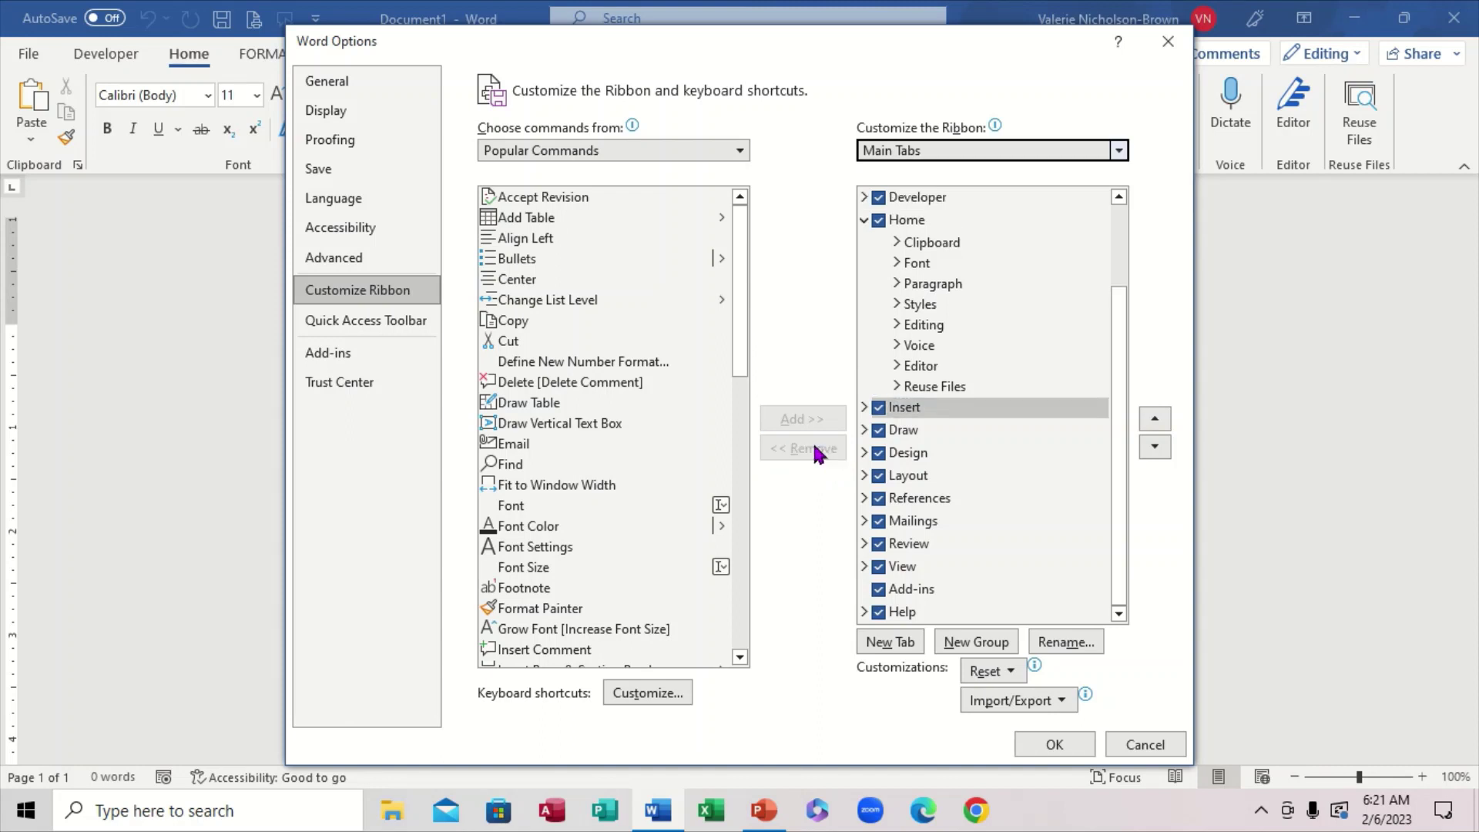
pyautogui.click(1068, 743)
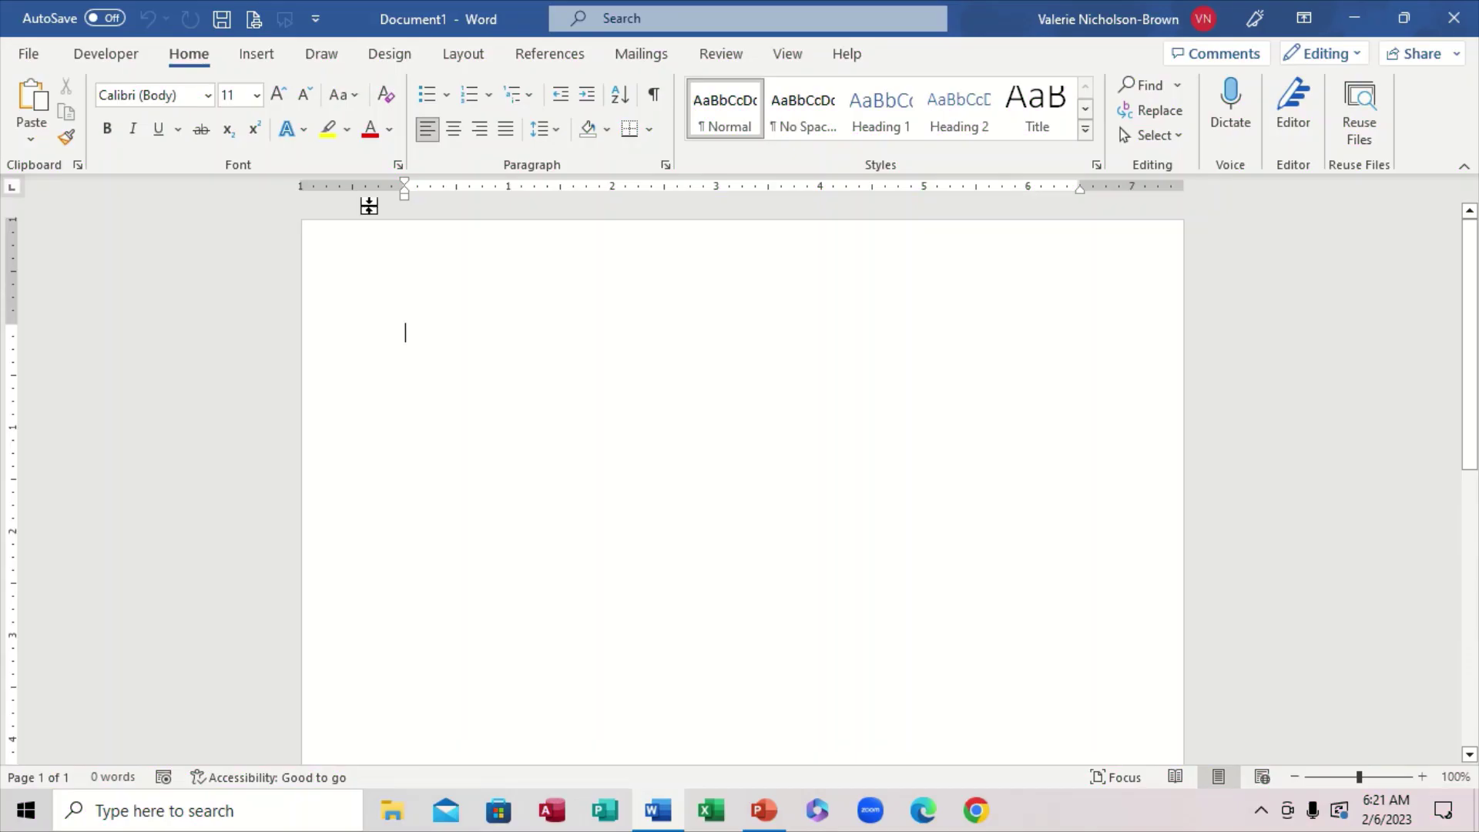